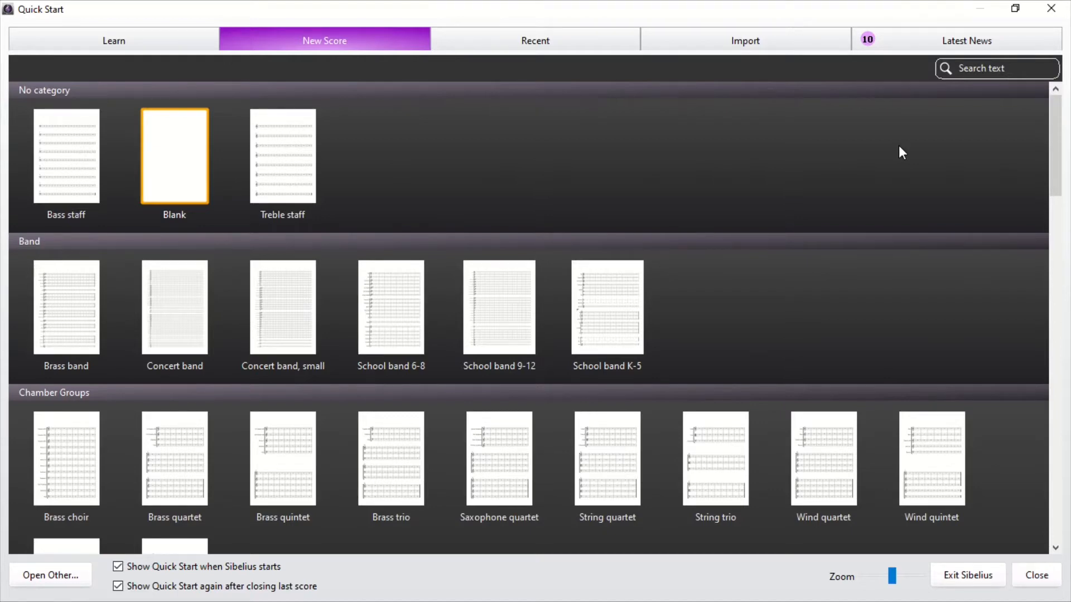
Browse the new score templates and start a new score from the Blank template.
scroll(899, 146, "down", 10)
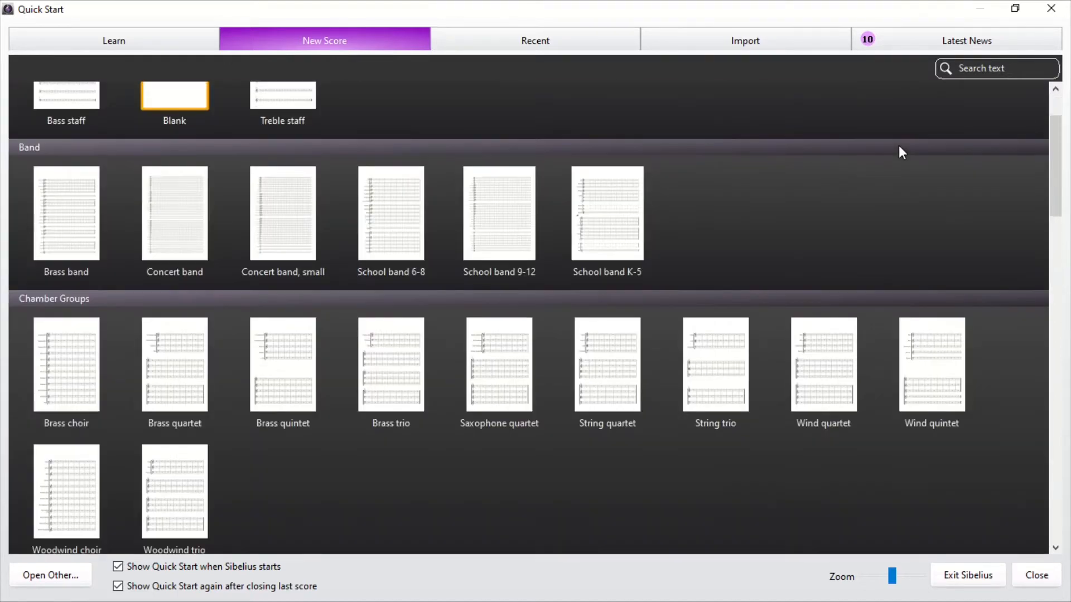
scroll(898, 145, "down", 2)
scroll(898, 145, "up", 12)
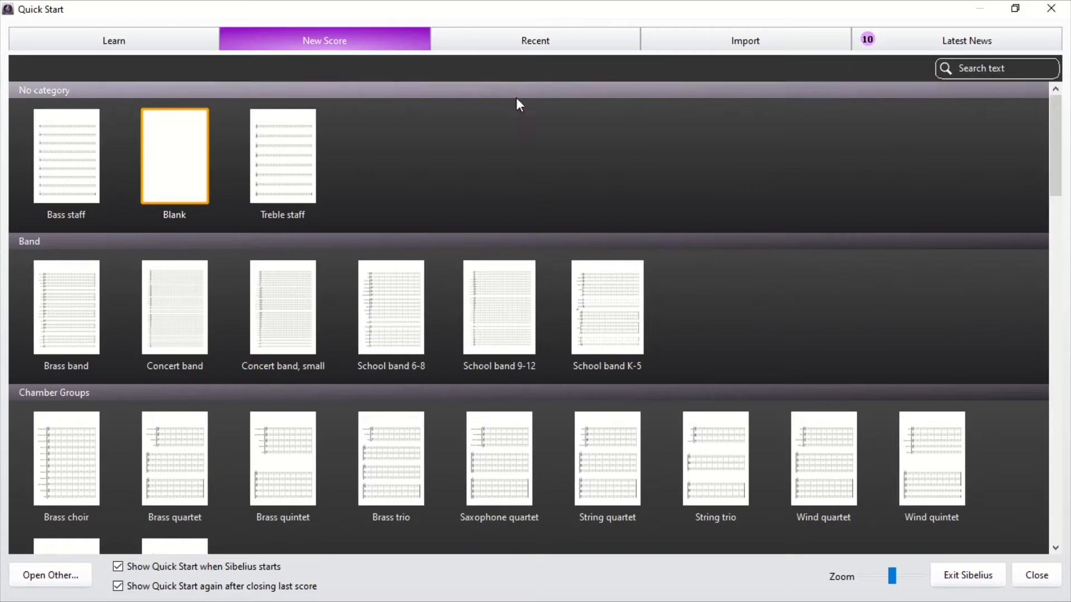
left_click(169, 166)
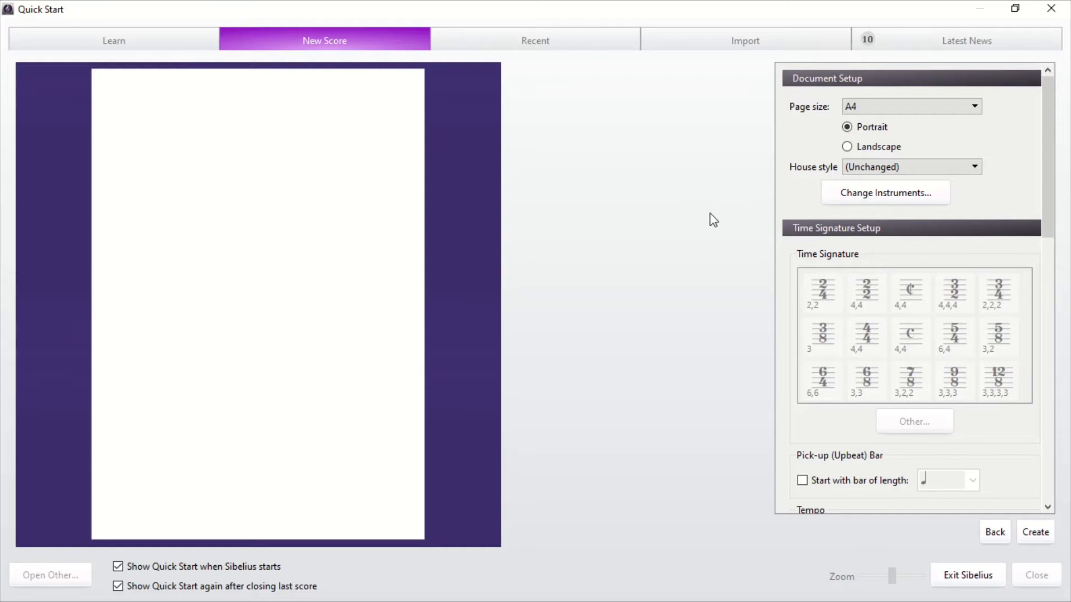
Open the instrument setup for the blank score and find Piano among all instruments.
left_click(874, 197)
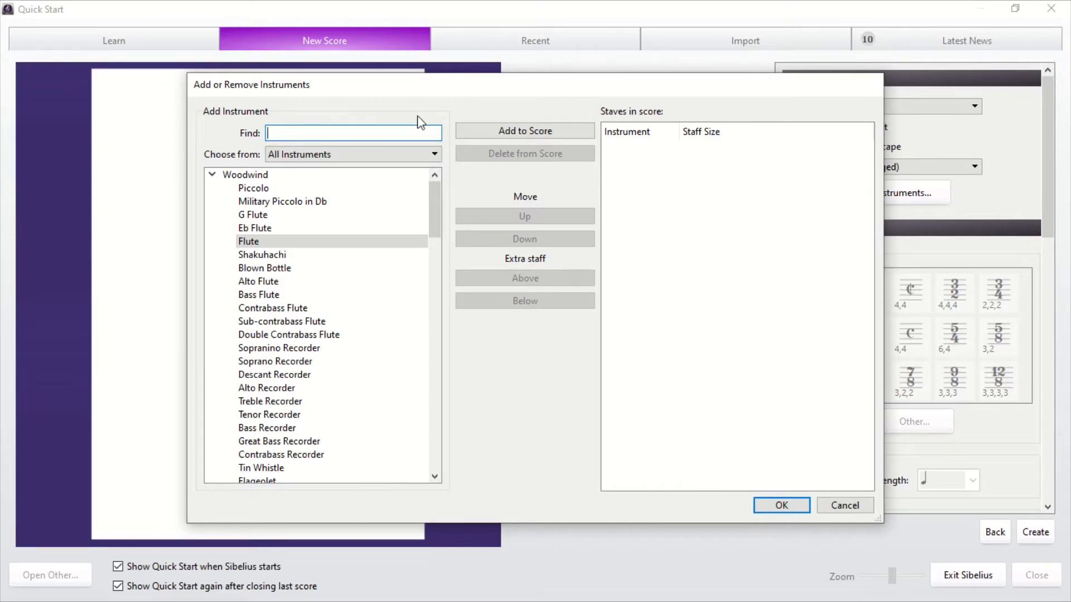
type("Piano")
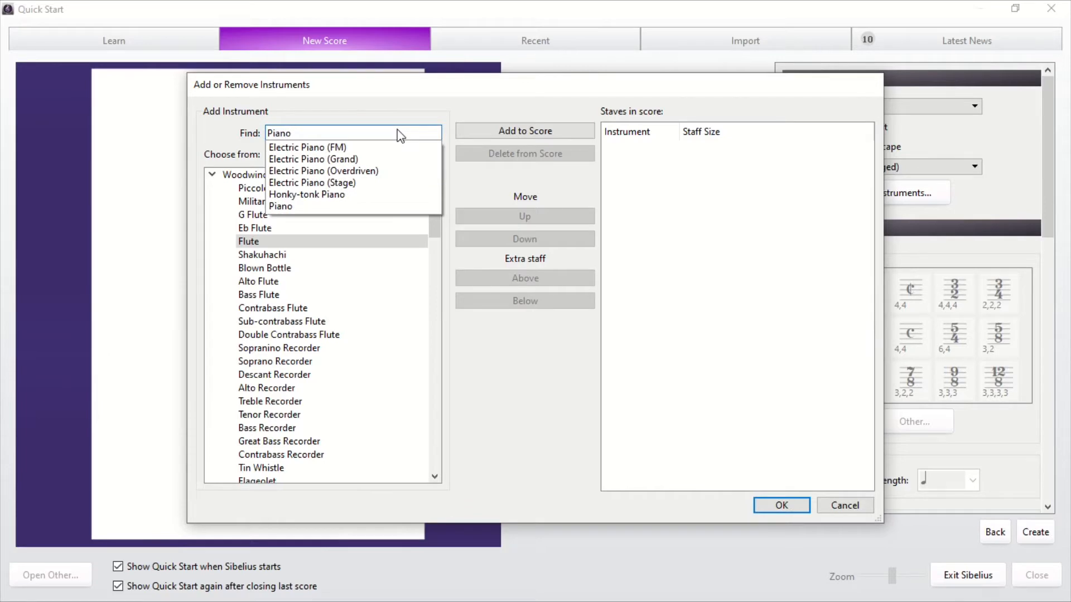
left_click(291, 206)
scroll(271, 442, "down", 2)
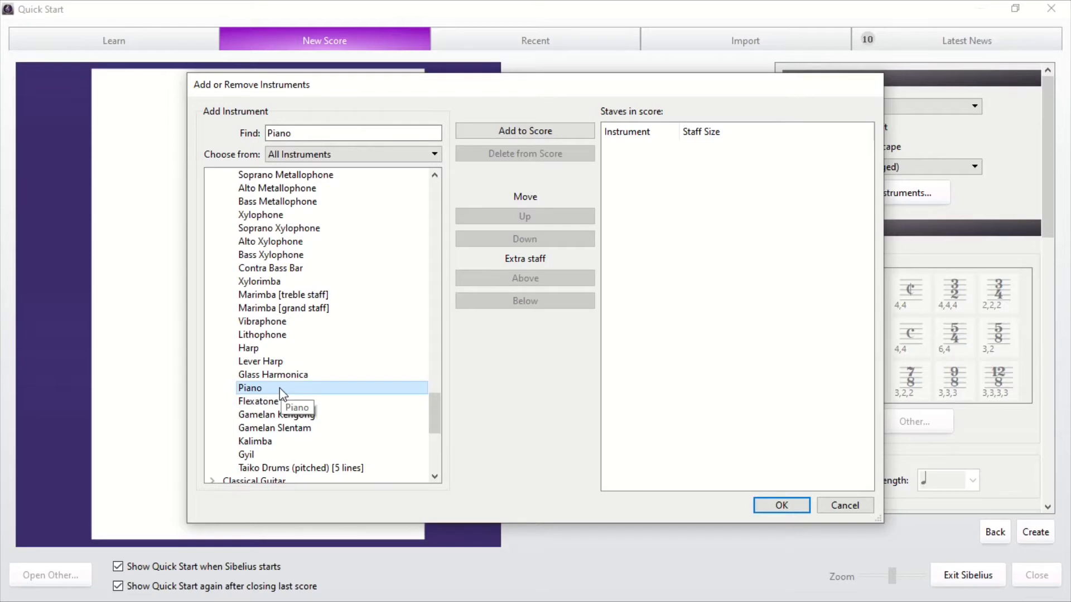
Collapse the Woodwind family in the instrument list and add the Piano to the score.
scroll(281, 393, "up", 12)
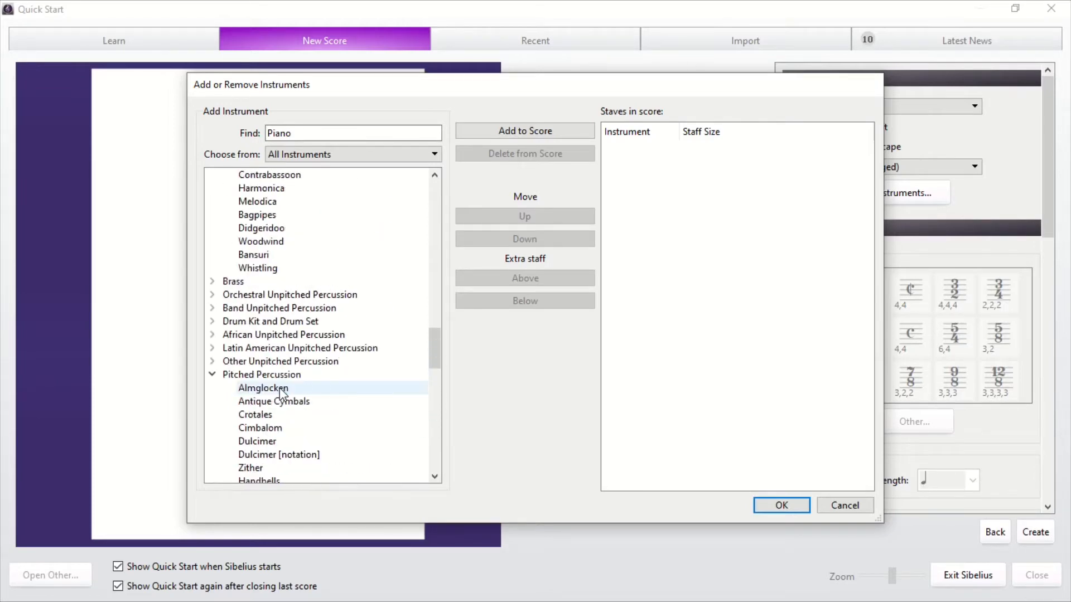
left_click(213, 281)
left_click(213, 281)
scroll(218, 282, "up", 13)
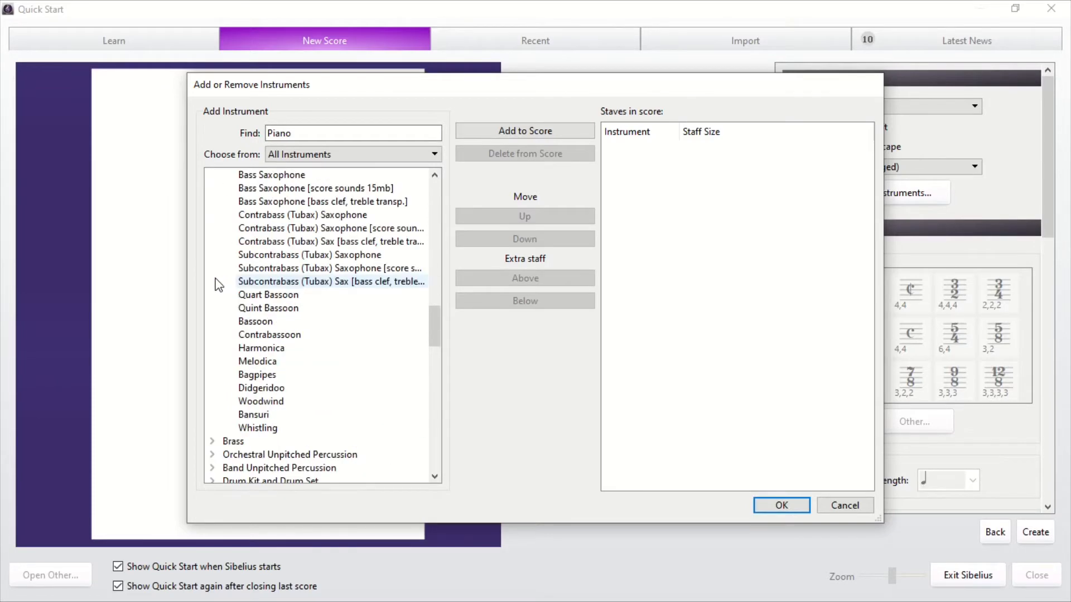
scroll(222, 283, "up", 15)
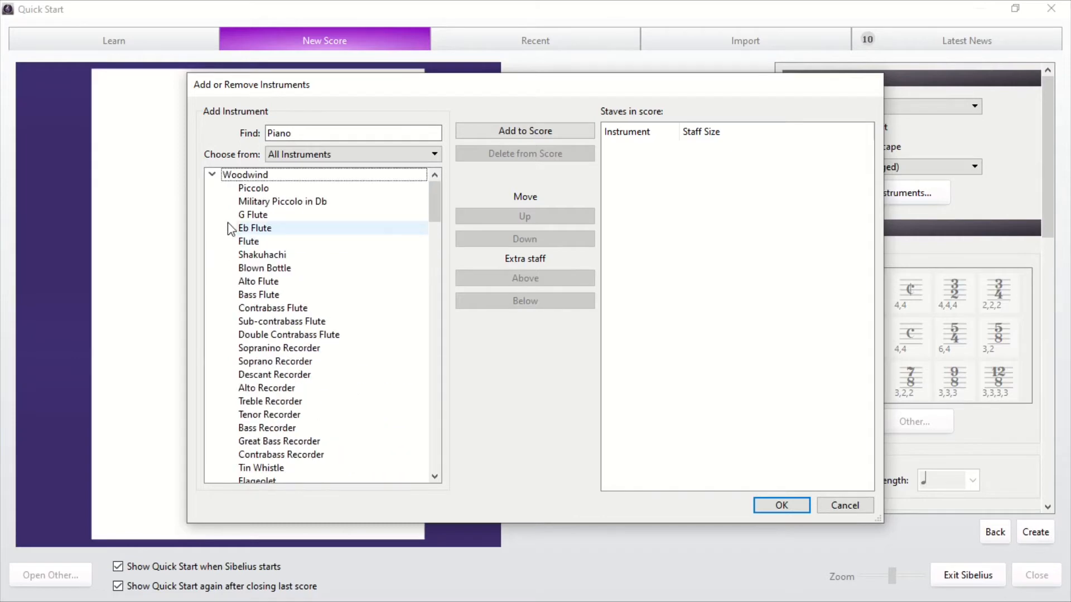
left_click(211, 175)
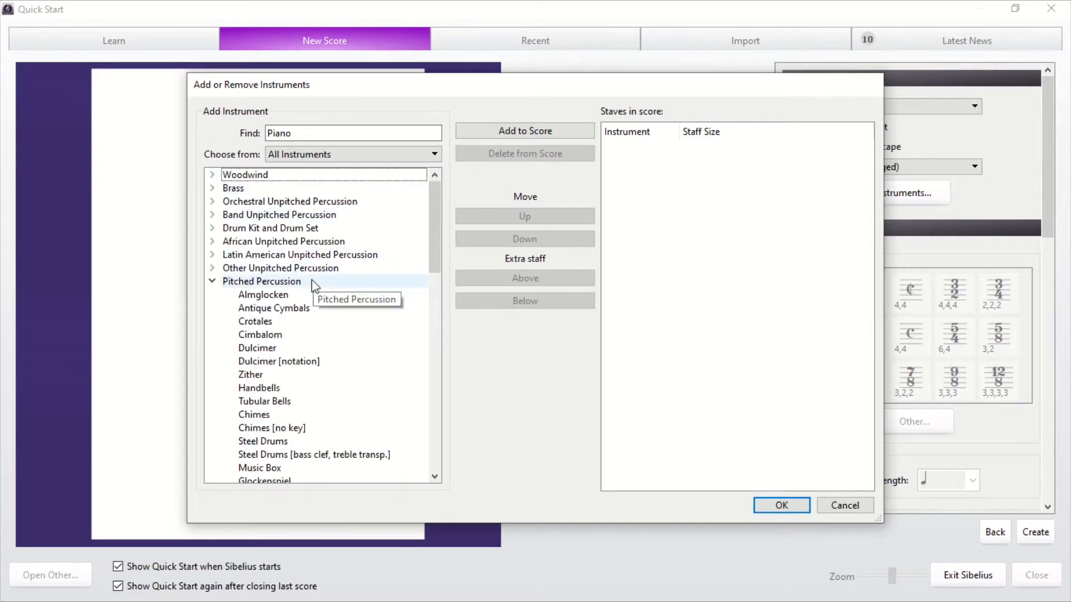
scroll(315, 286, "down", 1)
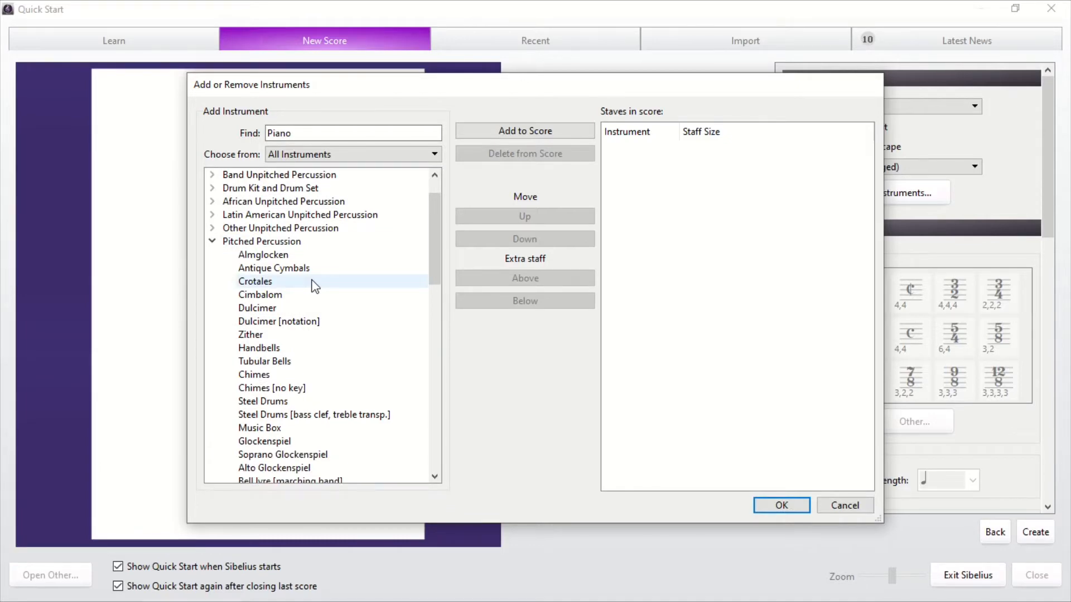
scroll(315, 286, "down", 9)
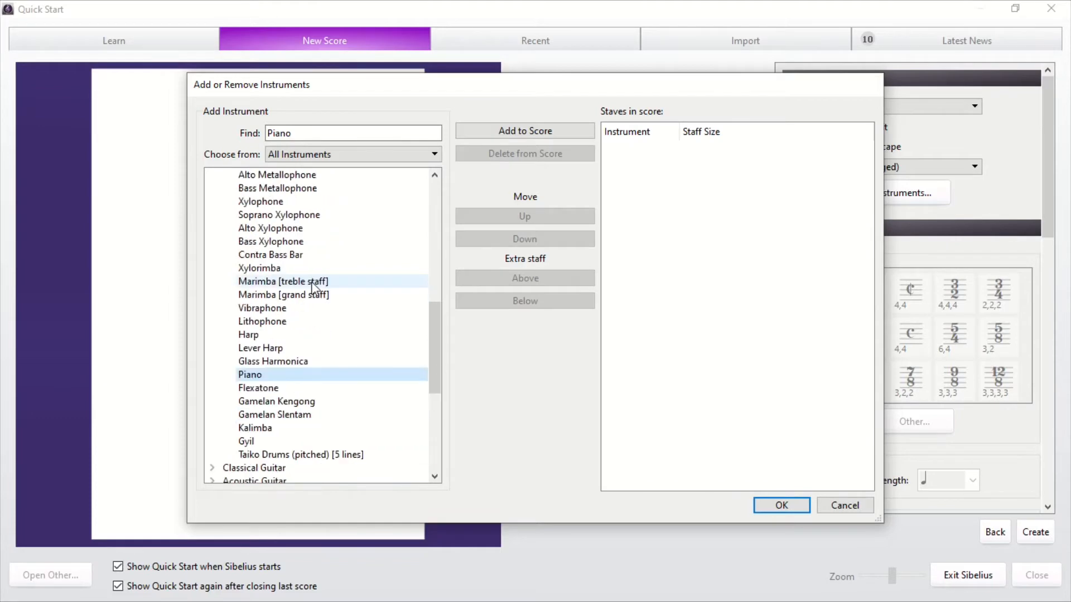
scroll(316, 286, "down", 2)
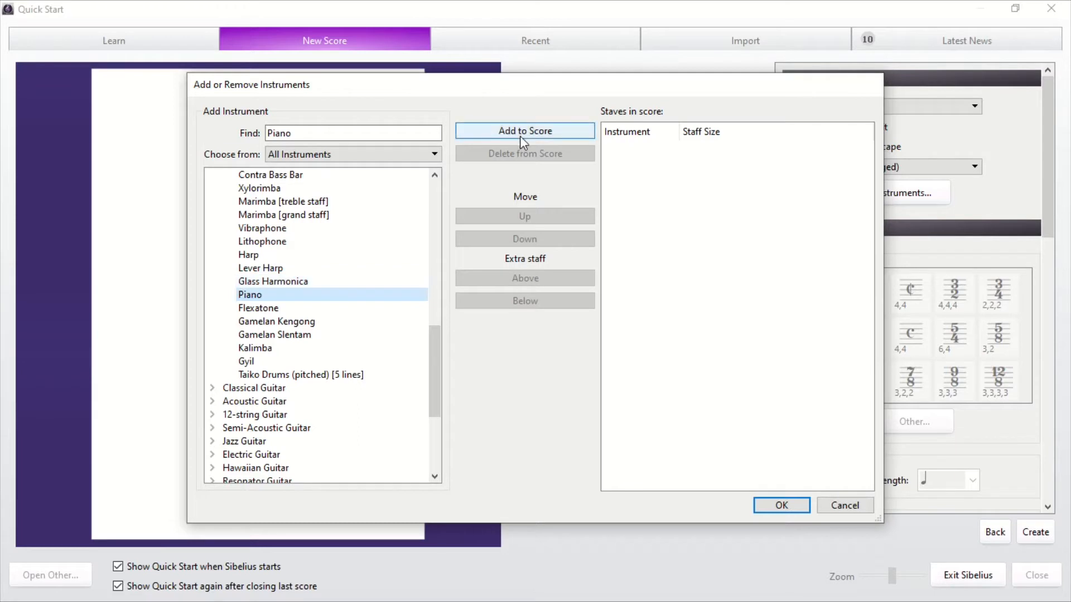
left_click(568, 133)
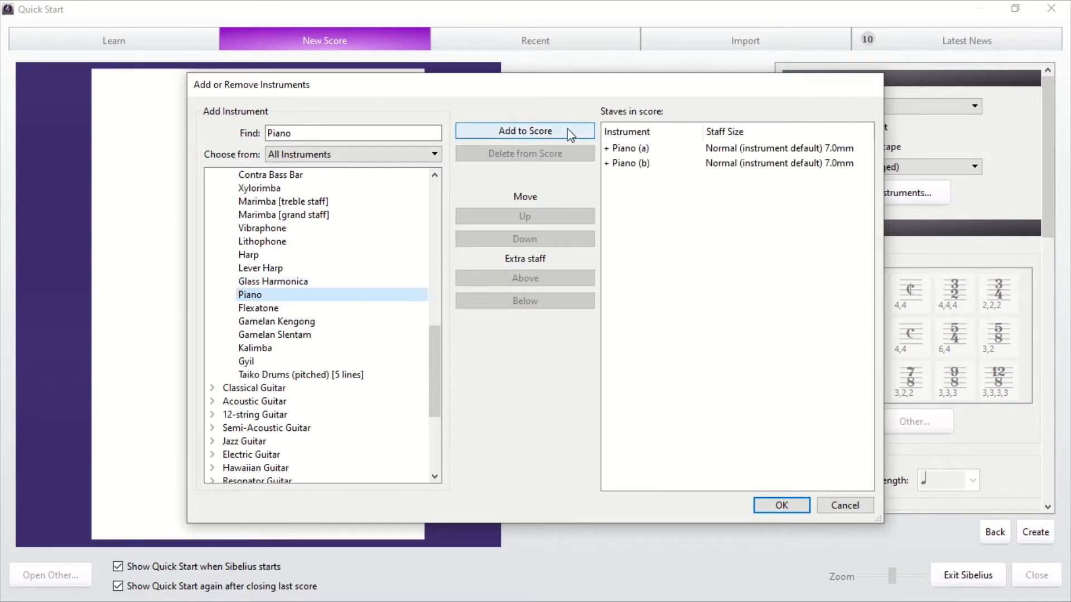
Try reordering a second Piano's two staves up and down in the score, removing that Piano again.
double_click(299, 295)
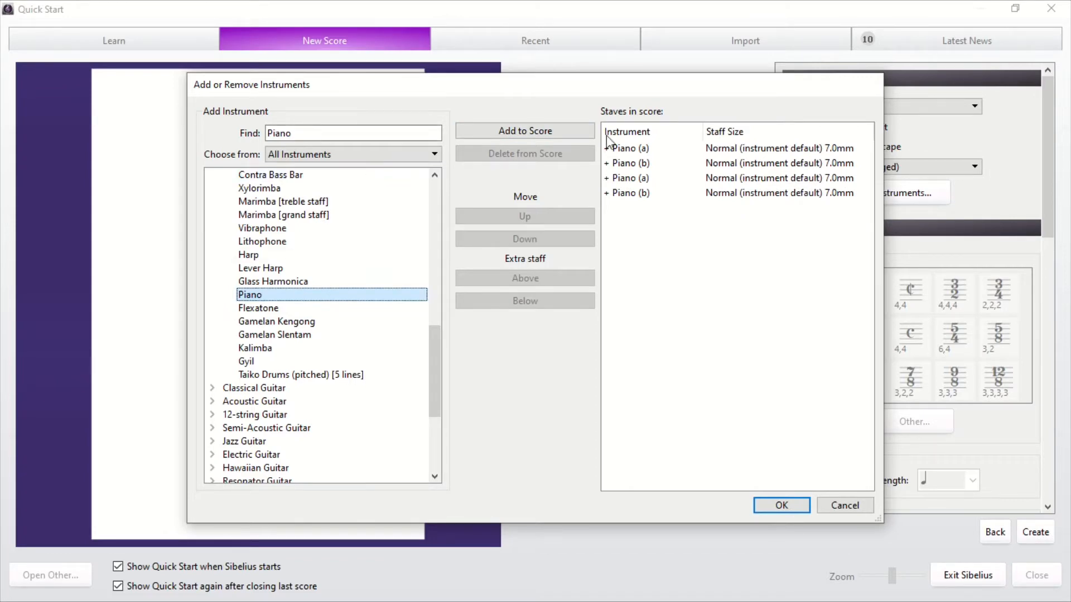
left_click(646, 178)
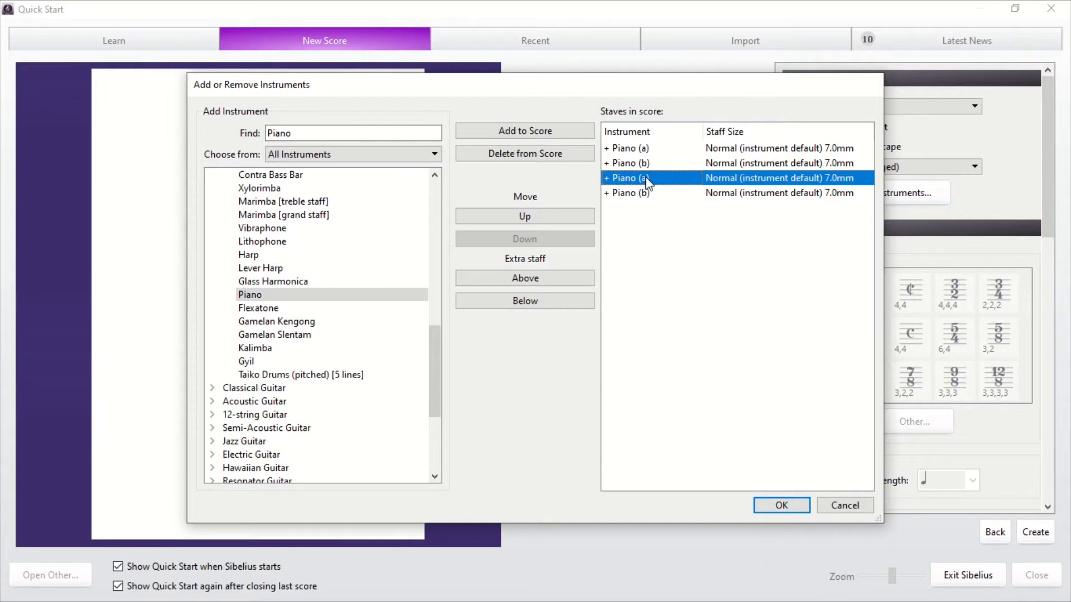
left_click(649, 191, "shift")
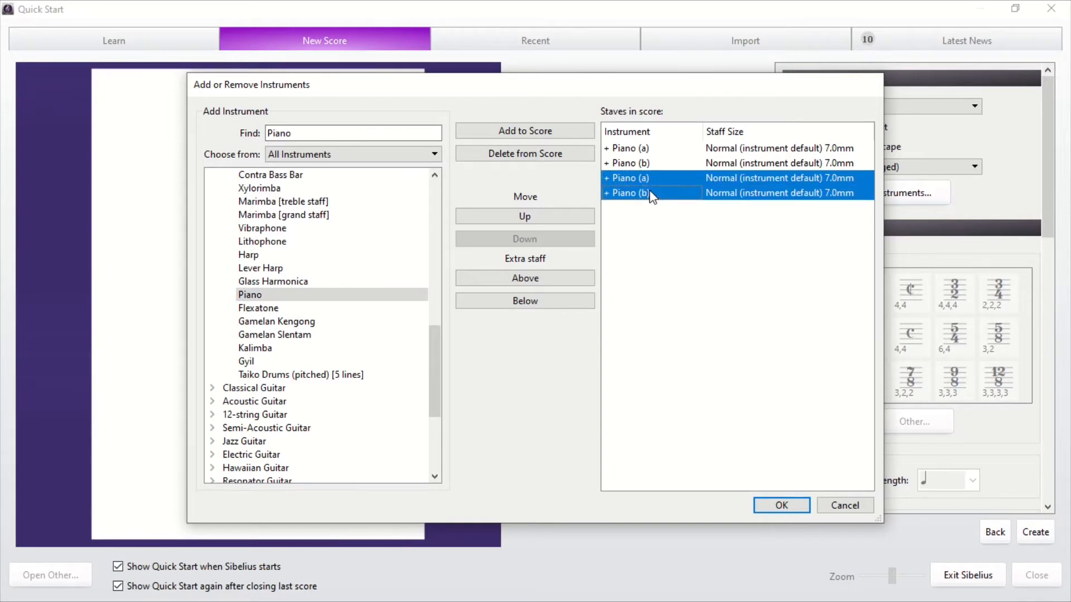
left_click(530, 216)
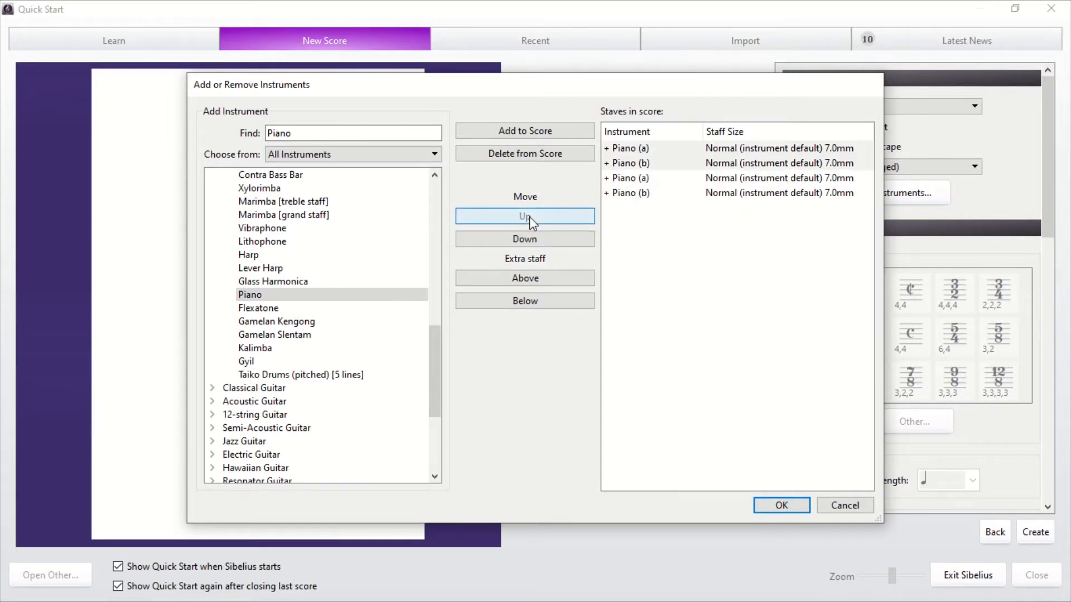
left_click(529, 239)
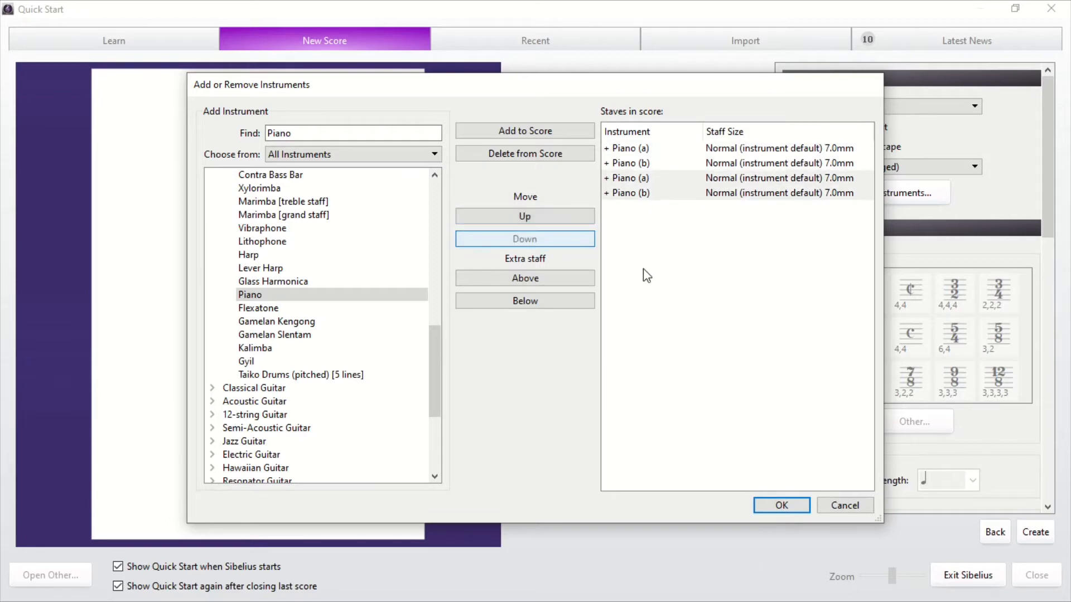
left_click(514, 155)
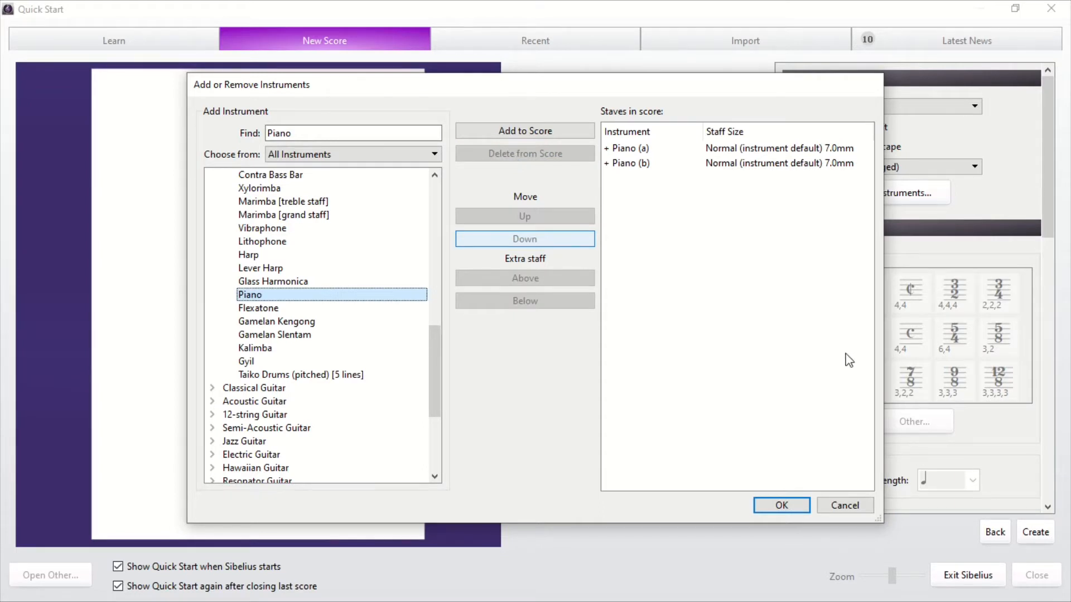
Confirm the score's instrument list with a single Piano.
left_click(781, 506)
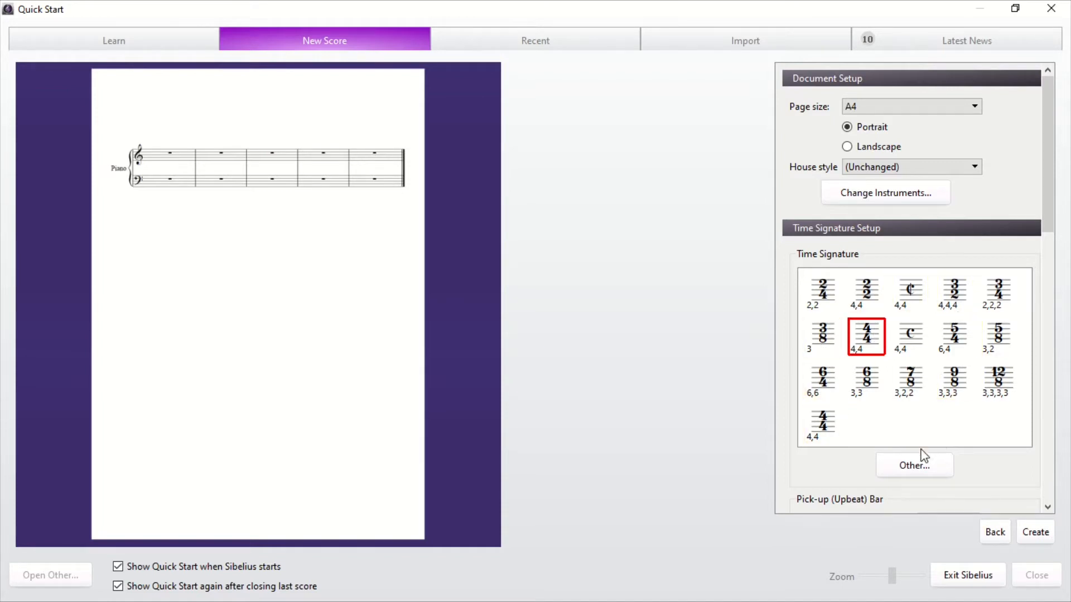
left_click(914, 465)
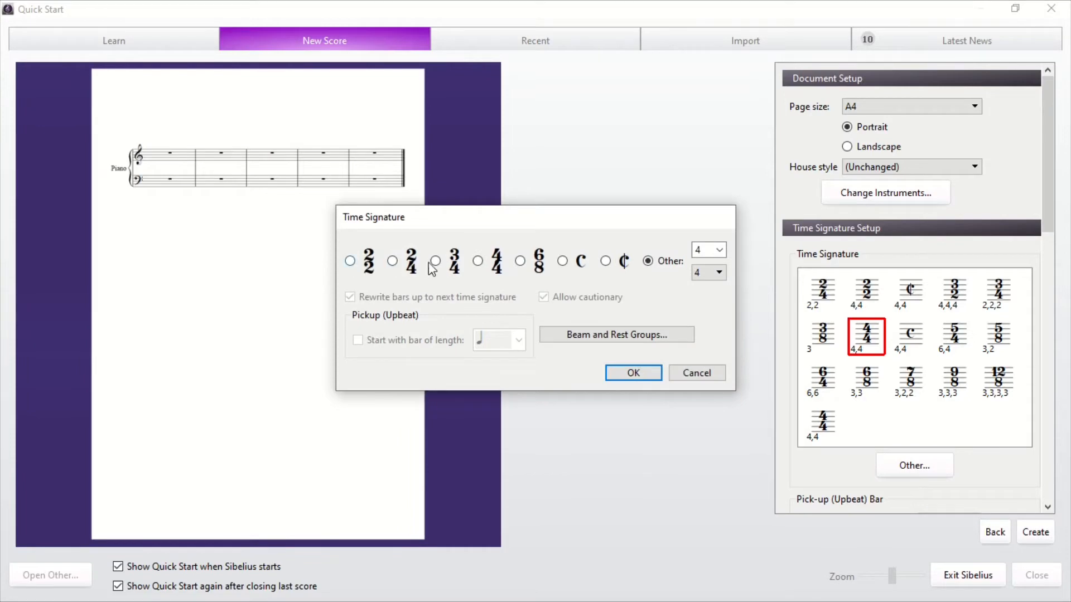
left_click(720, 250)
left_click(720, 251)
left_click(705, 372)
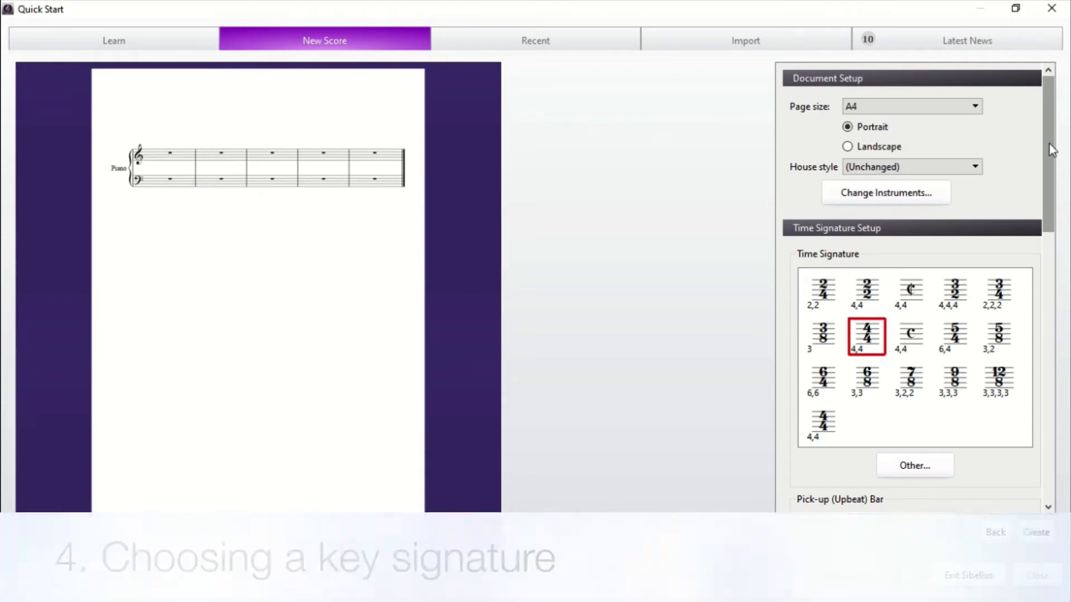
Set the key signature category of the new score to No key signature.
left_click_drag(1052, 149, 1046, 343)
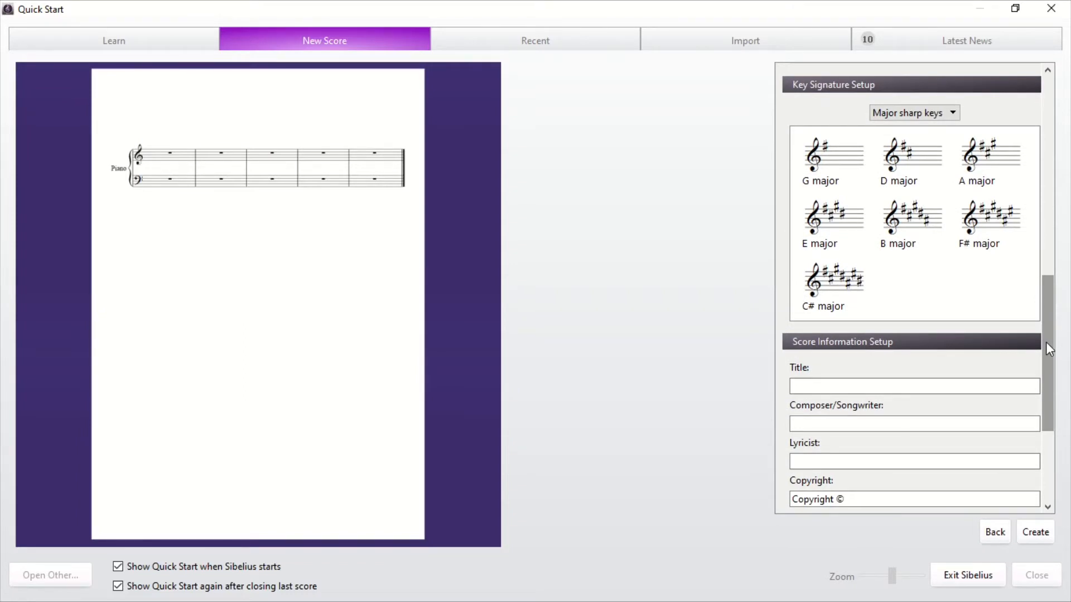
left_click(949, 113)
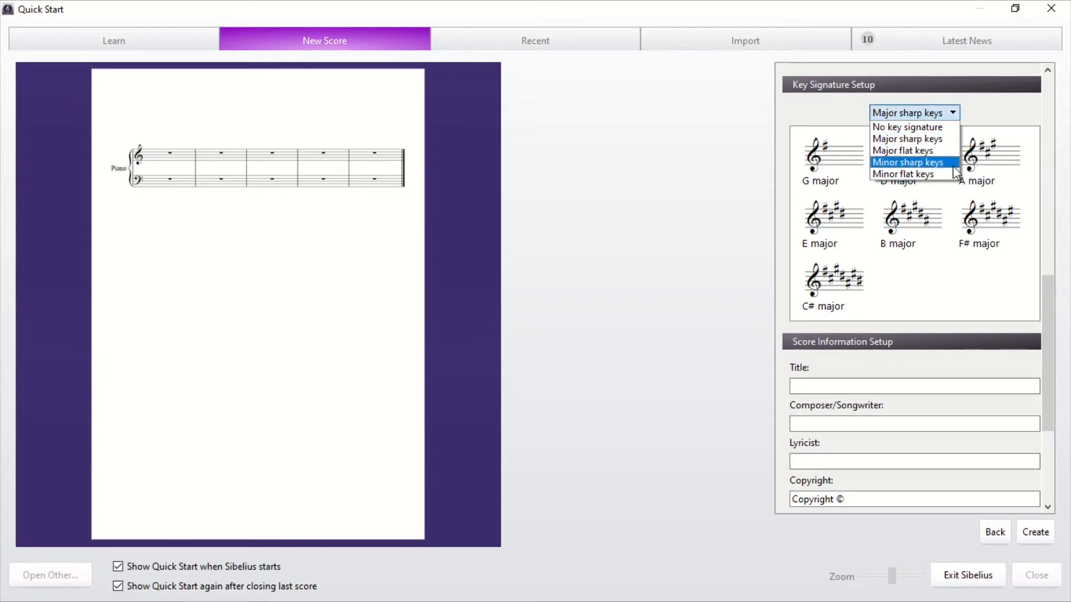
left_click(950, 128)
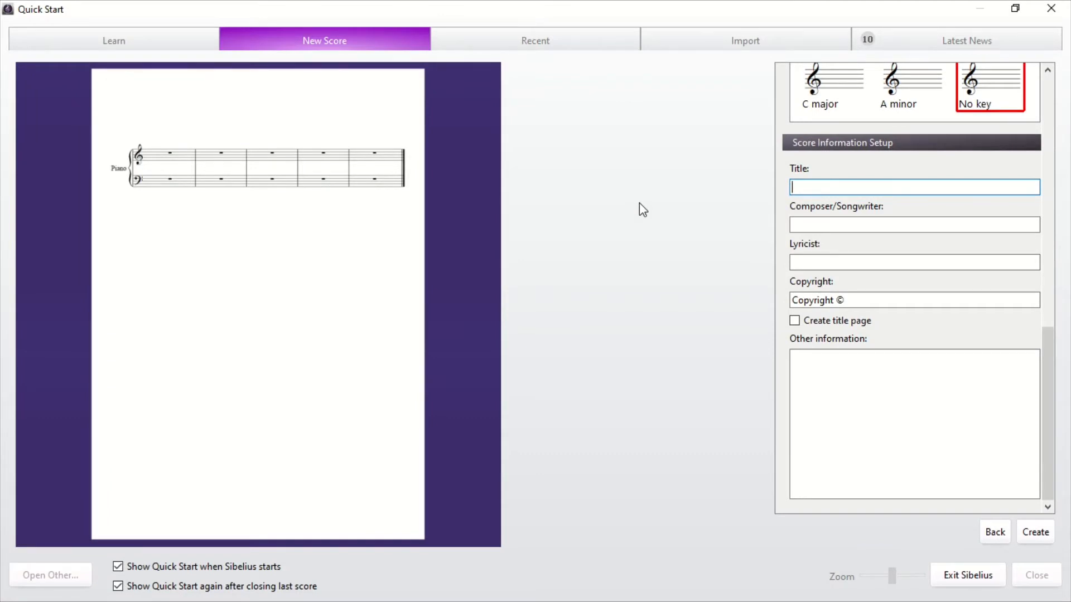
Enter EXAMPLE as both the title and the composer/songwriter of the score.
type("EXAMPLE")
left_click(836, 225)
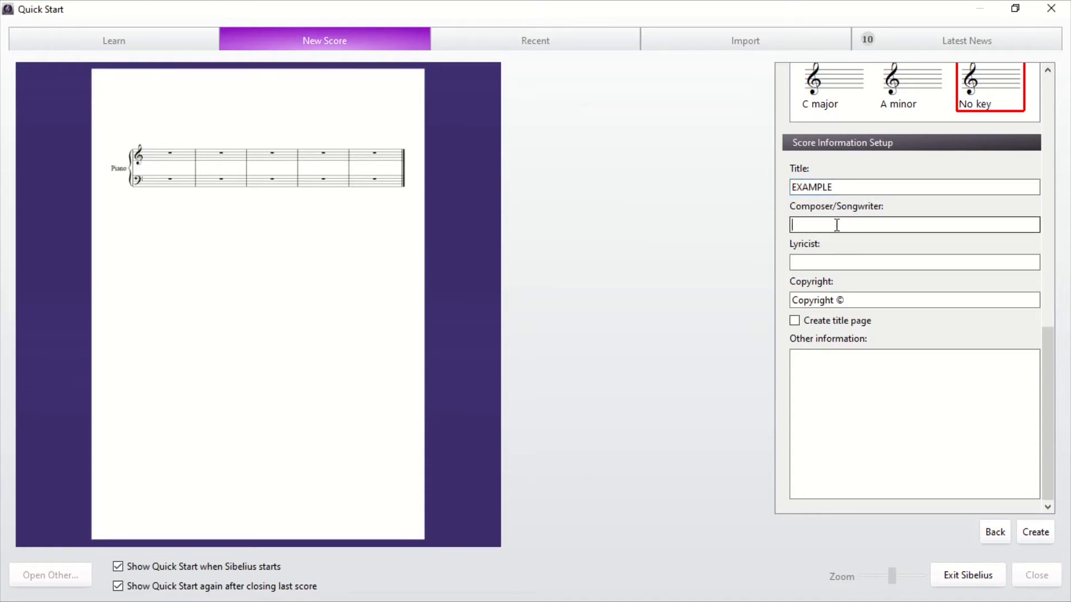
type("EXAMPLE")
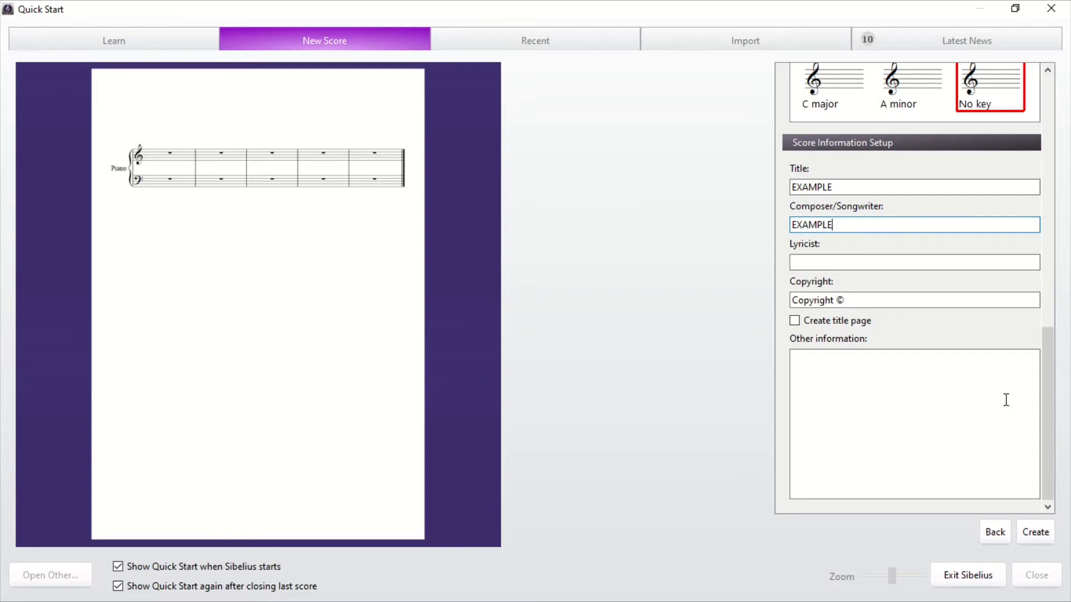
Review the document and time signature setup and create the score.
scroll(1005, 400, "up", 6)
scroll(1008, 363, "up", 3)
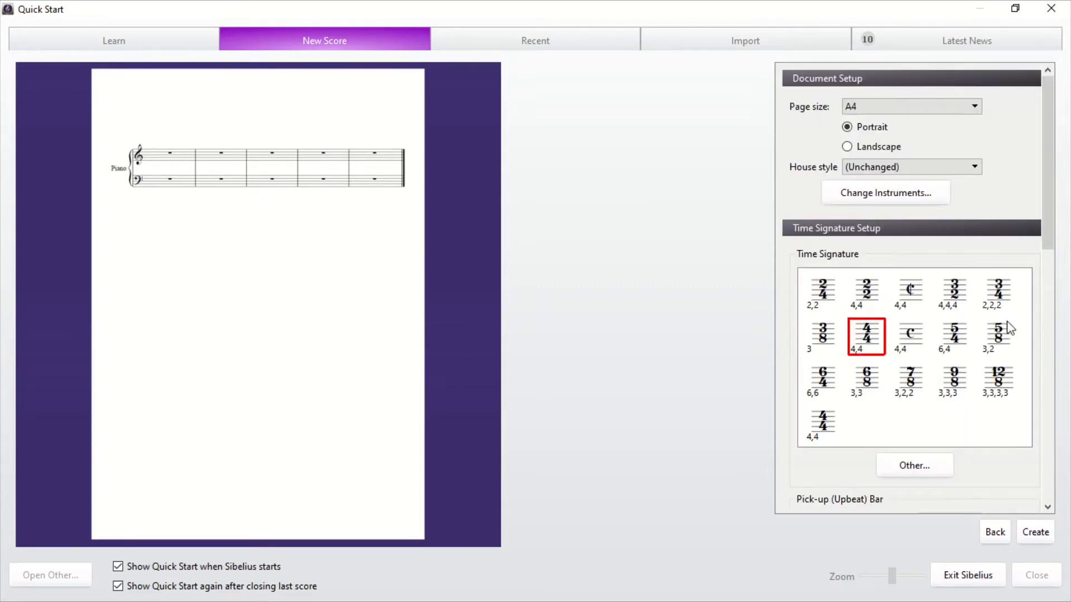
left_click(1036, 533)
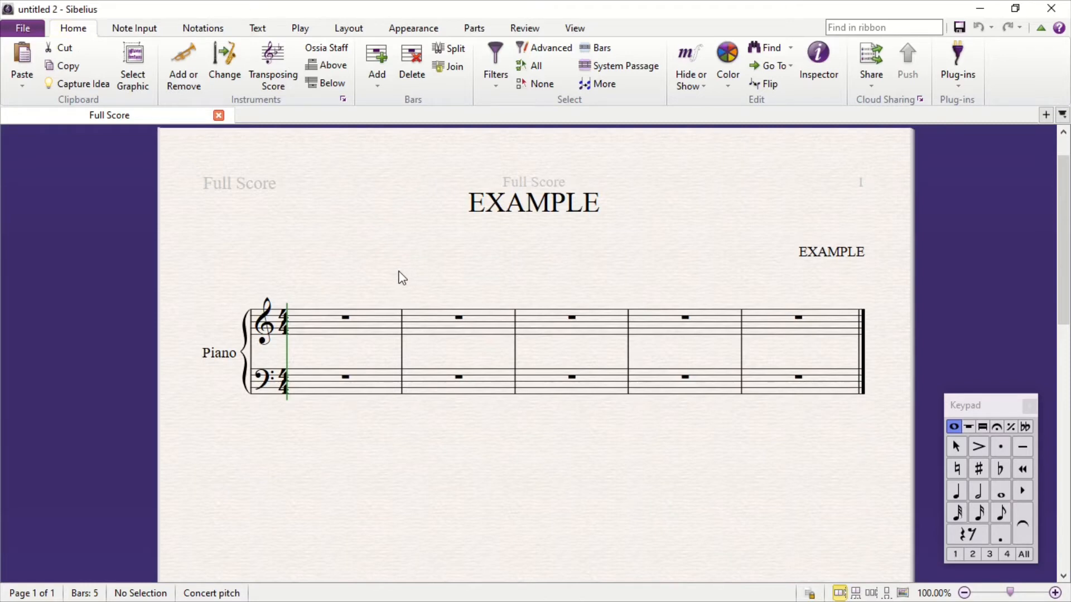
left_click(180, 82)
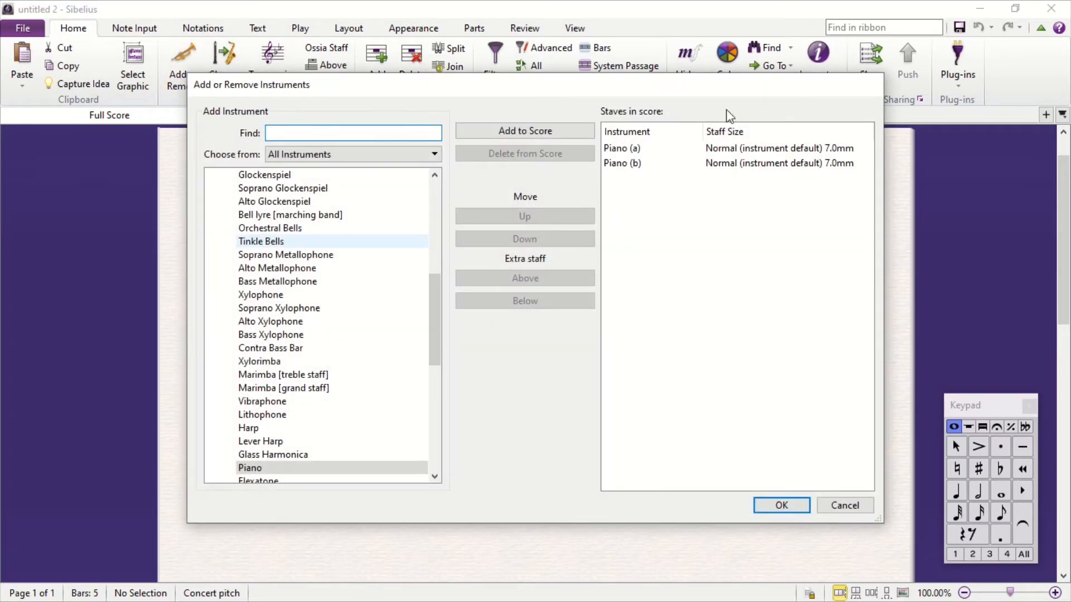
left_click(849, 506)
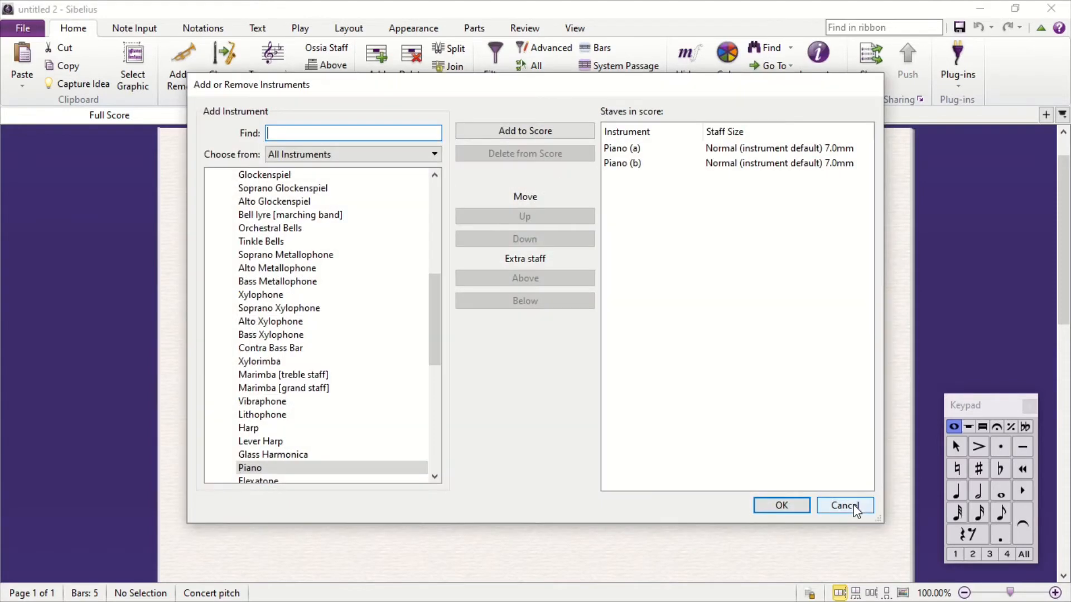
left_click(845, 506)
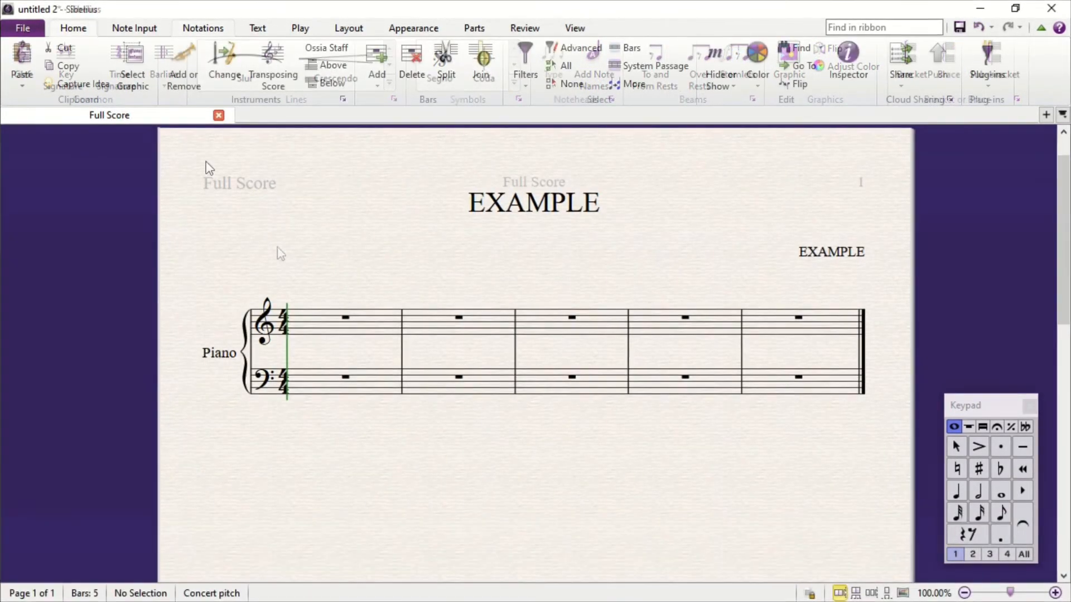
Examine the available clefs, key signatures, time signatures and barlines for the score.
left_click(196, 29)
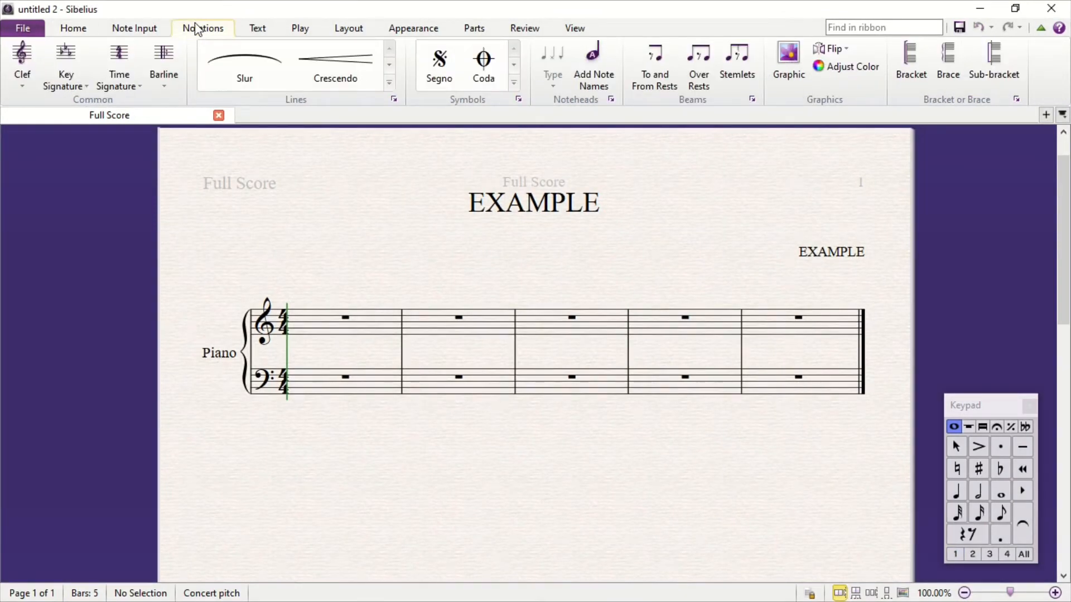
left_click(32, 81)
left_click(72, 72)
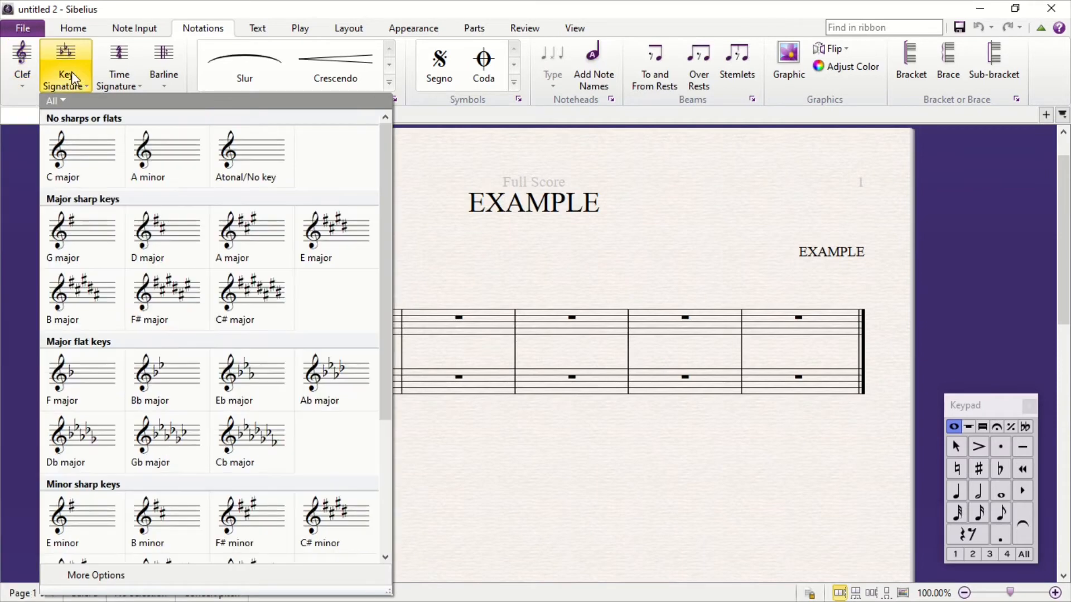
left_click(114, 79)
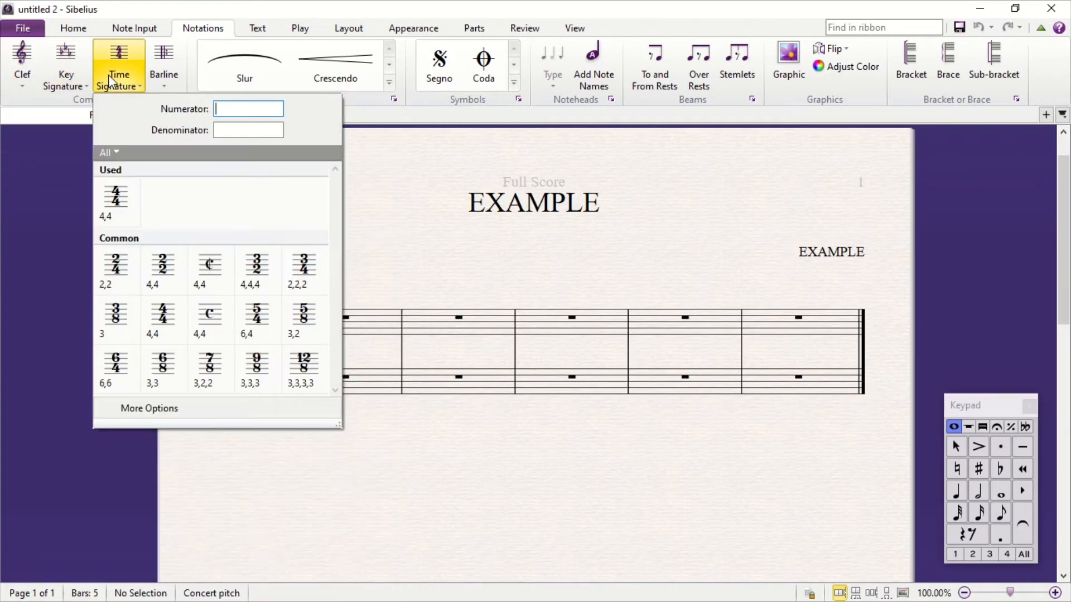
left_click(172, 76)
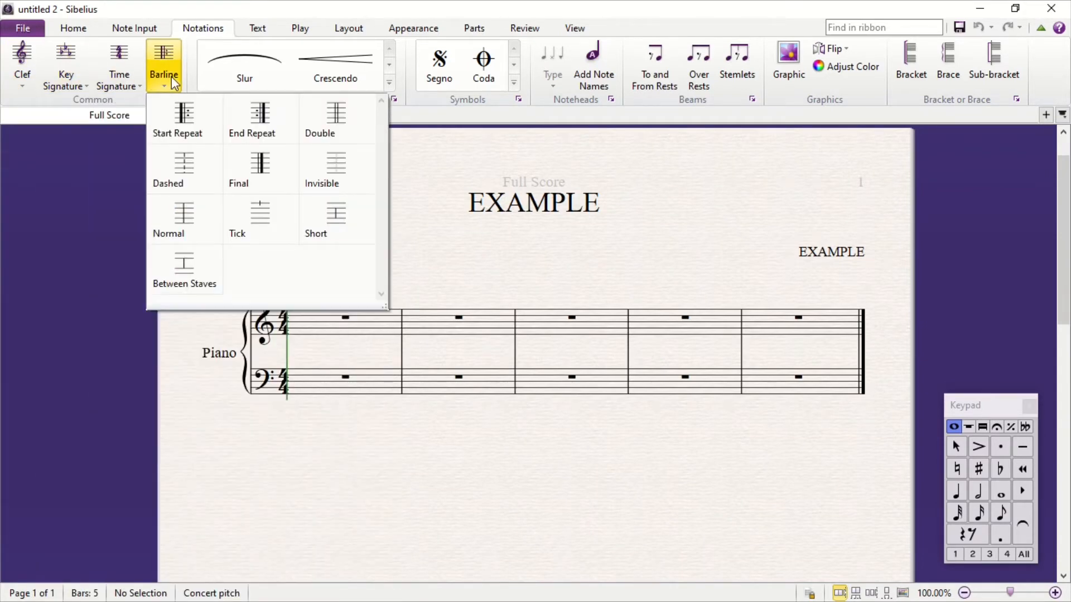
left_click(172, 75)
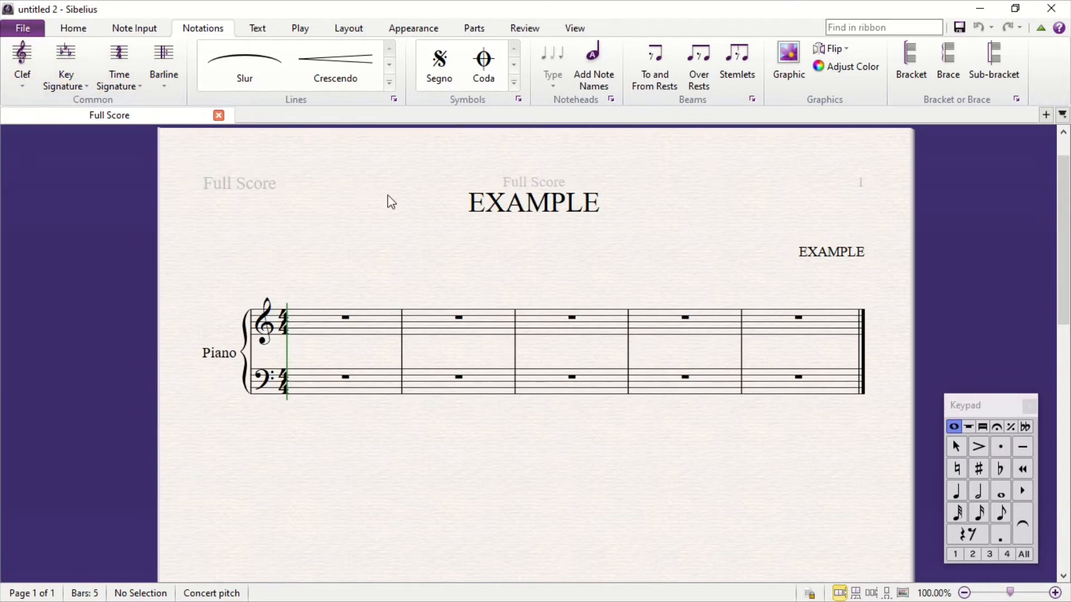
Bring up the clef, key signature and time signature choices again, closing each without applying anything.
key("q")
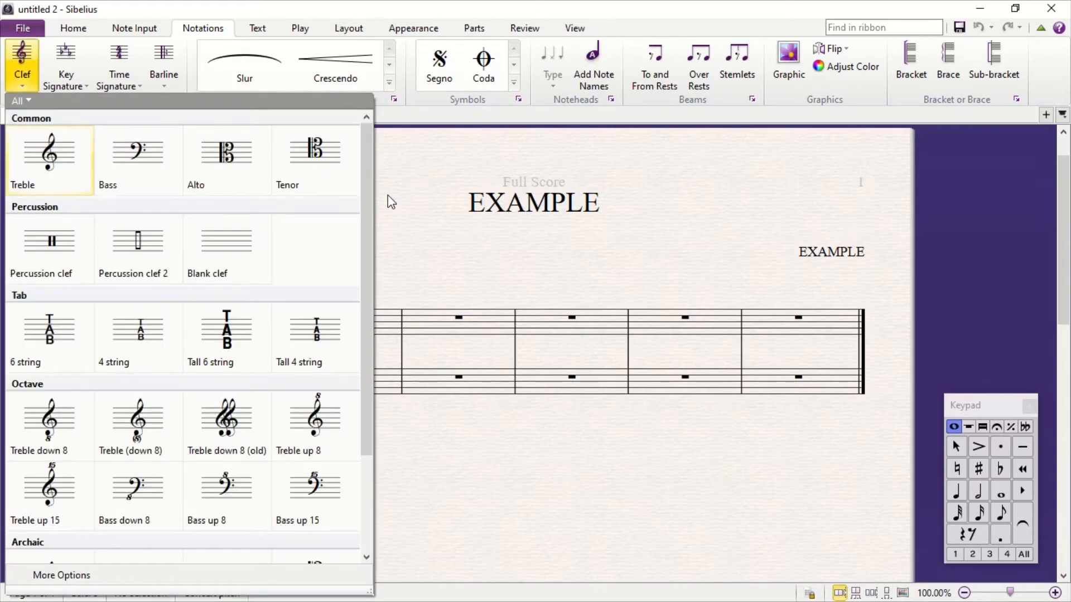
key("Escape")
key("k")
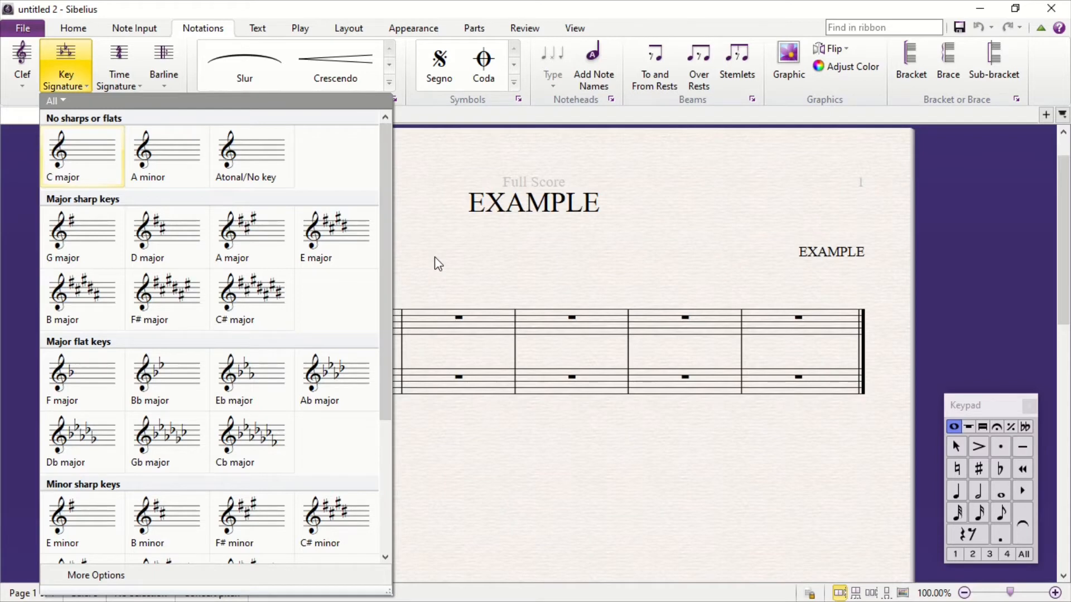
key("Escape")
key("t")
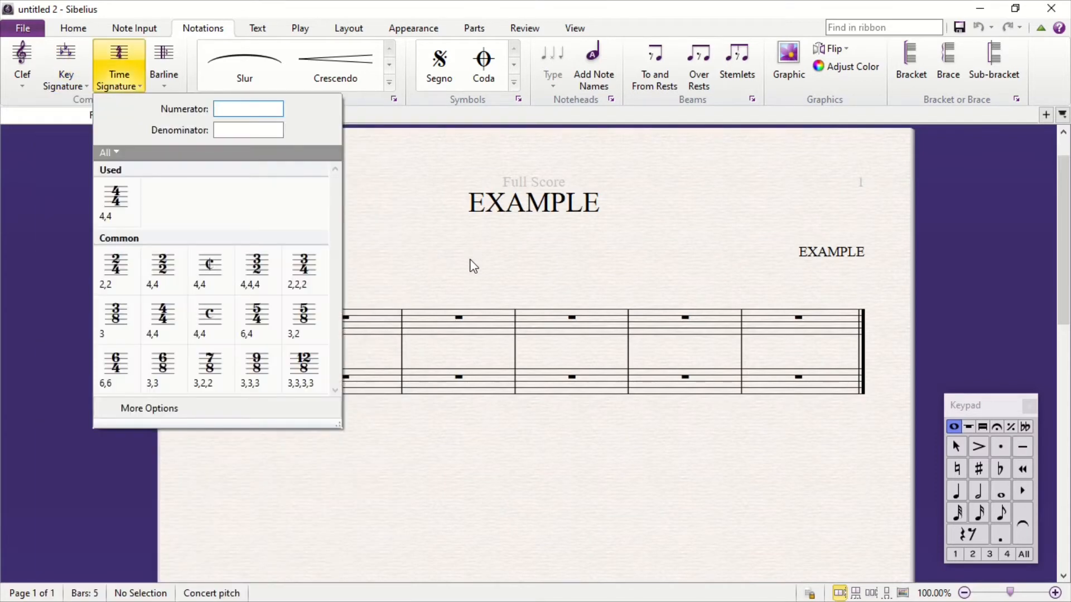
key("Escape")
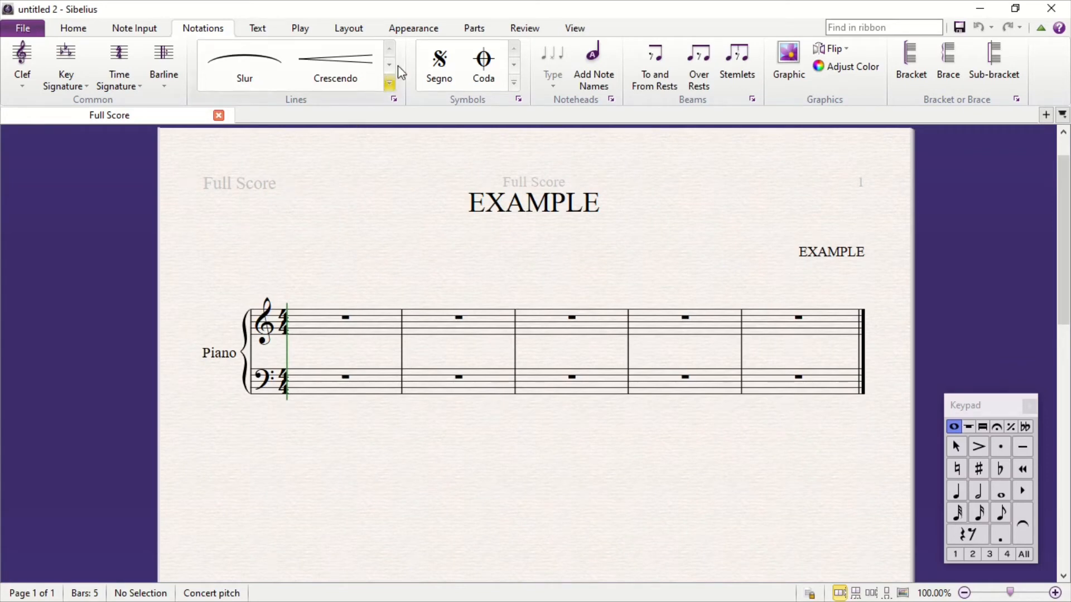
Examine the available notation lines, such as slurs and hairpins, and the symbols, such as ornaments, going through both sets twice.
left_click(389, 83)
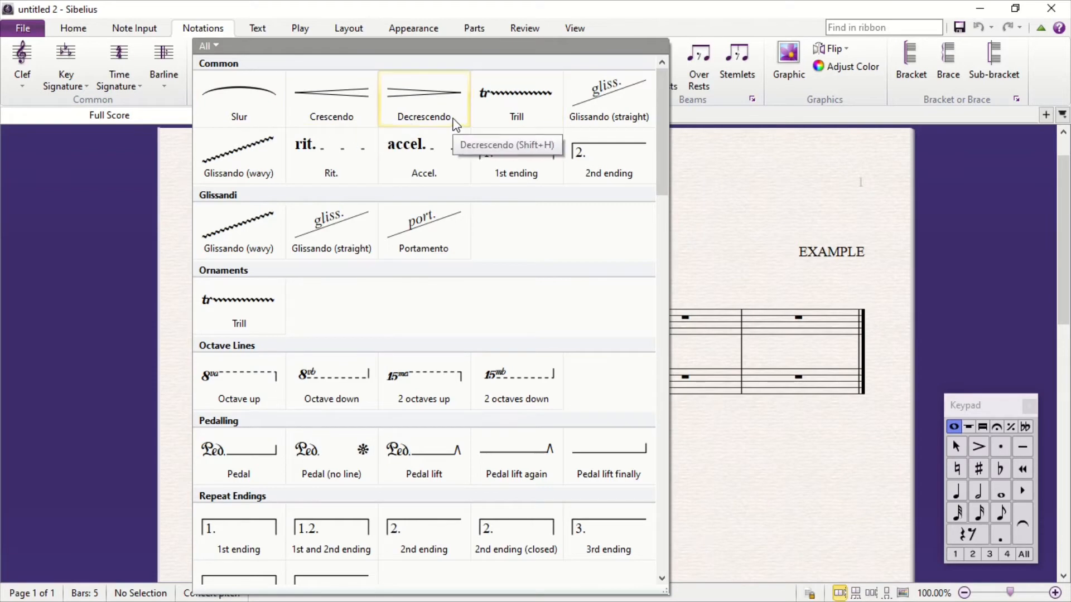
left_click(715, 214)
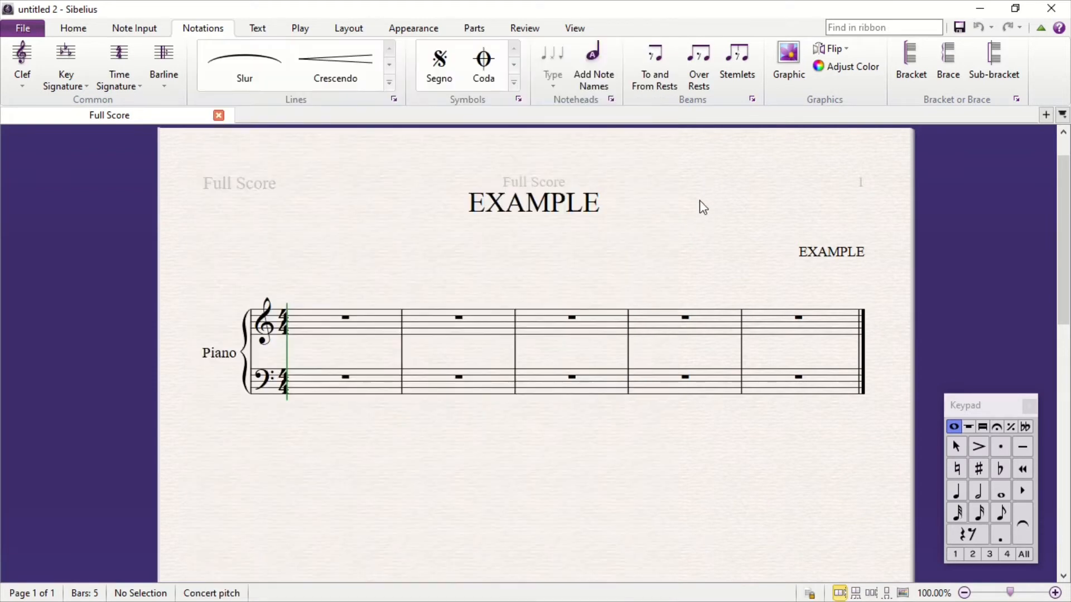
left_click(514, 85)
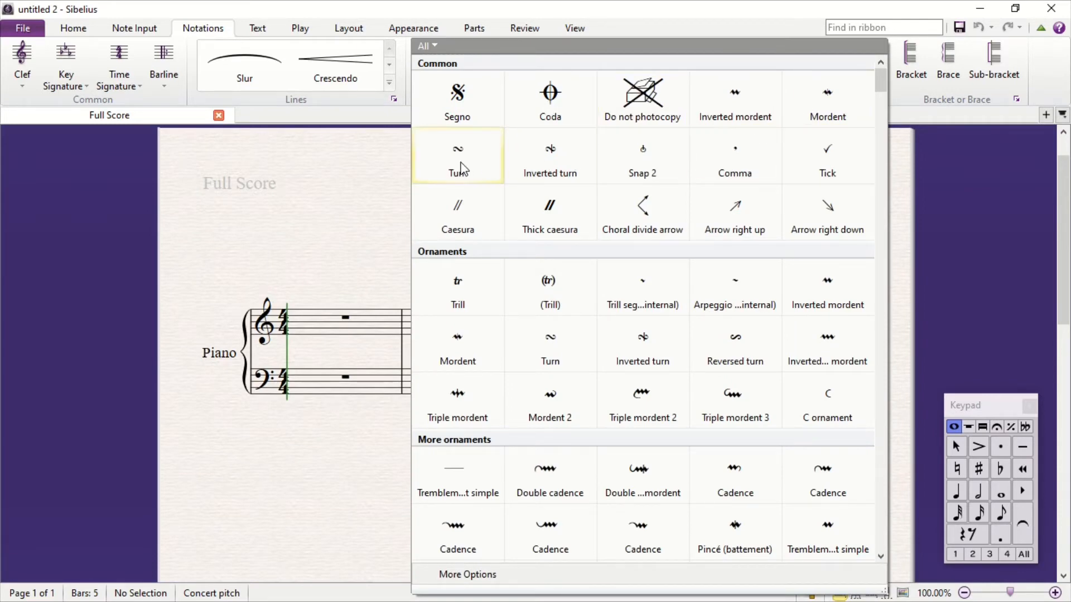
left_click(352, 235)
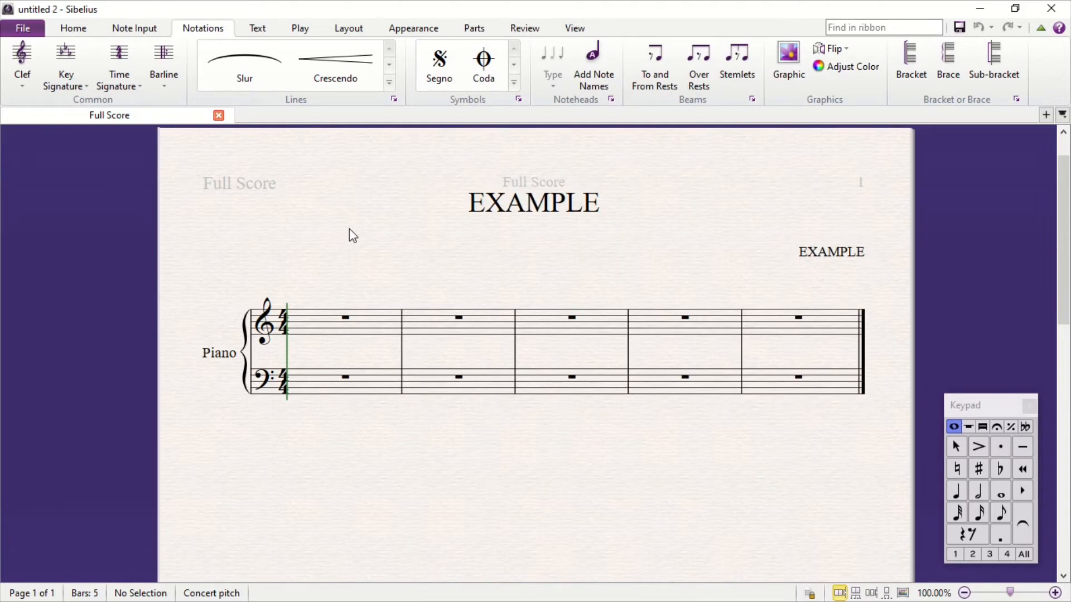
key("l")
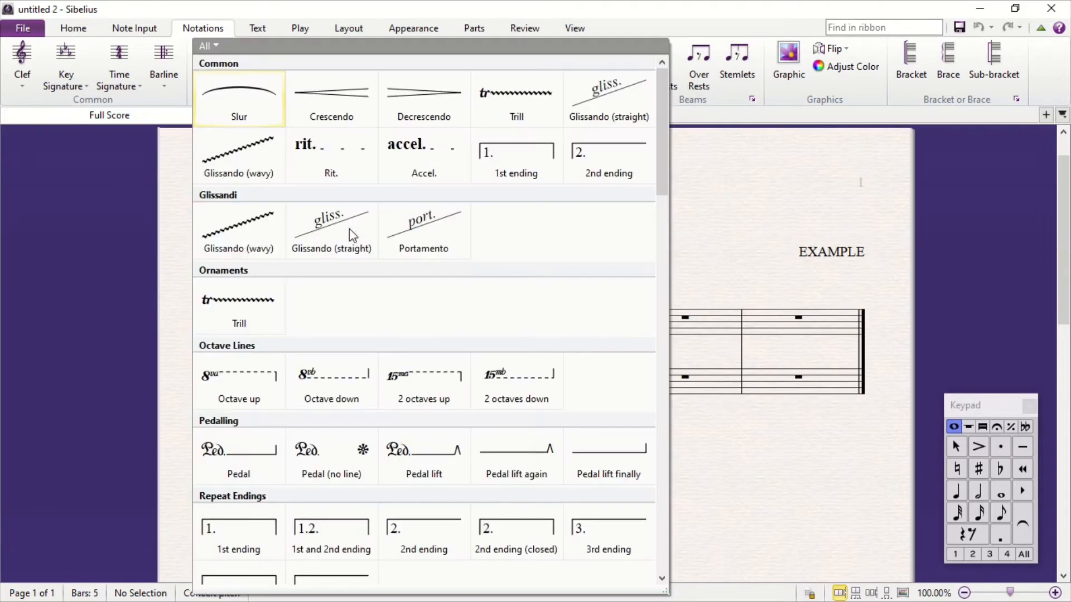
left_click(738, 247)
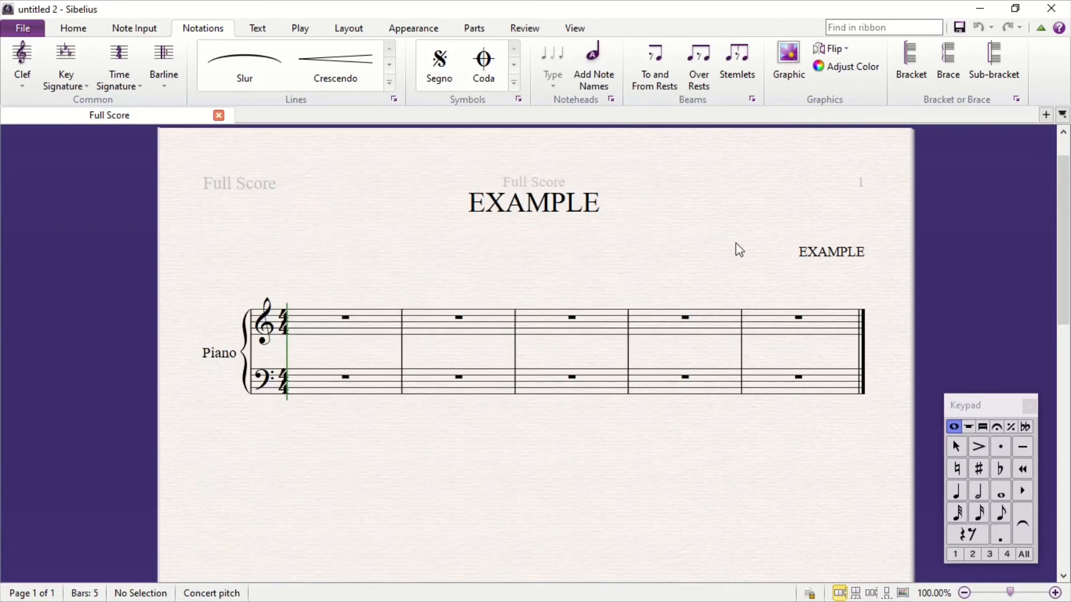
key("z")
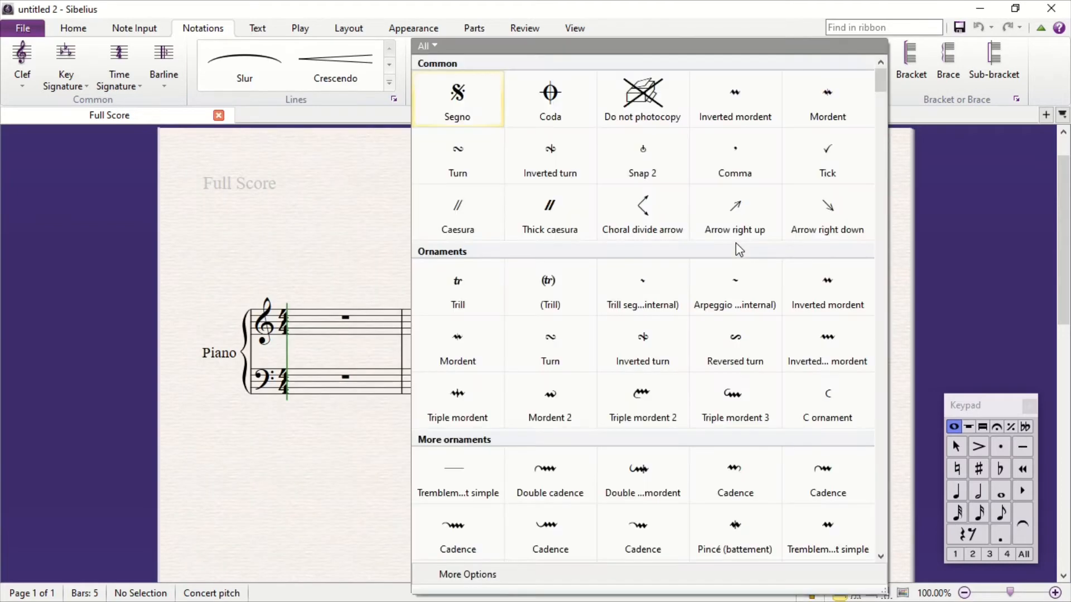
left_click(957, 274)
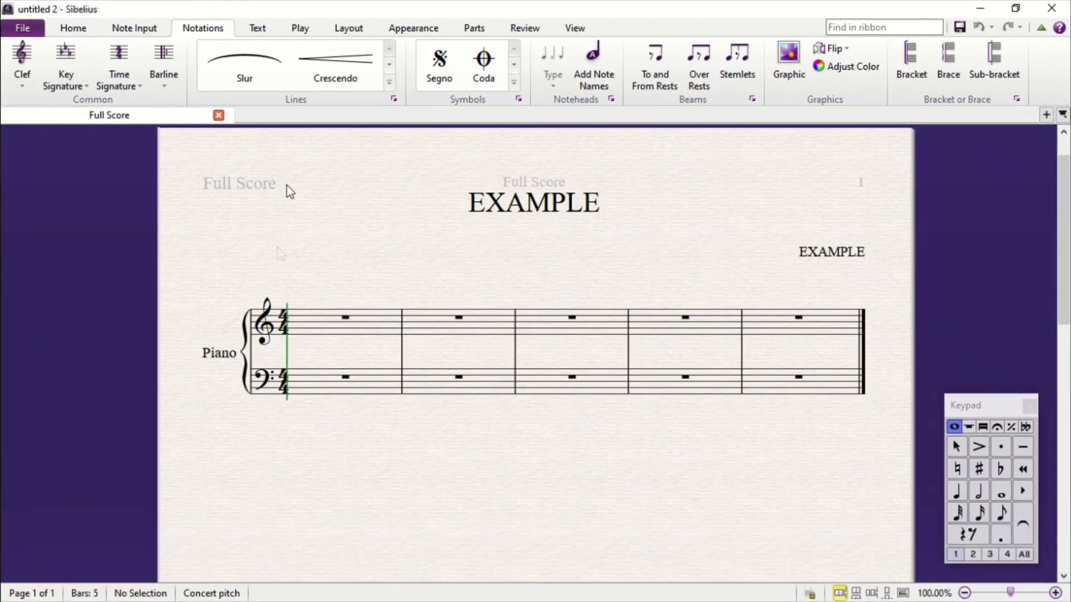
Add a forte (f) dynamic as Expression text between the piano staves at the start of bar 1.
left_click(261, 29)
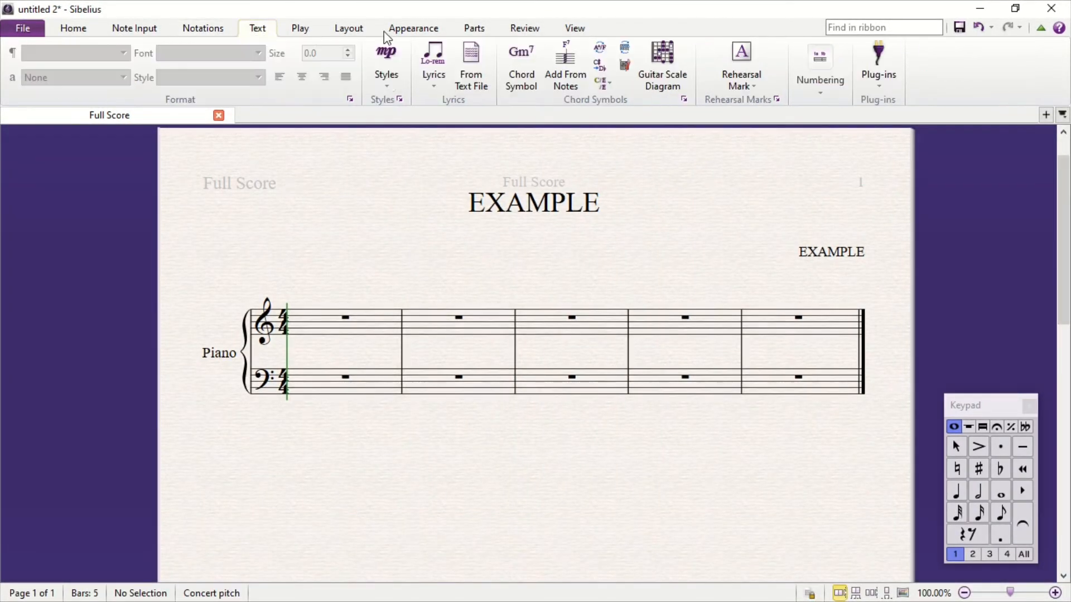
left_click(392, 82)
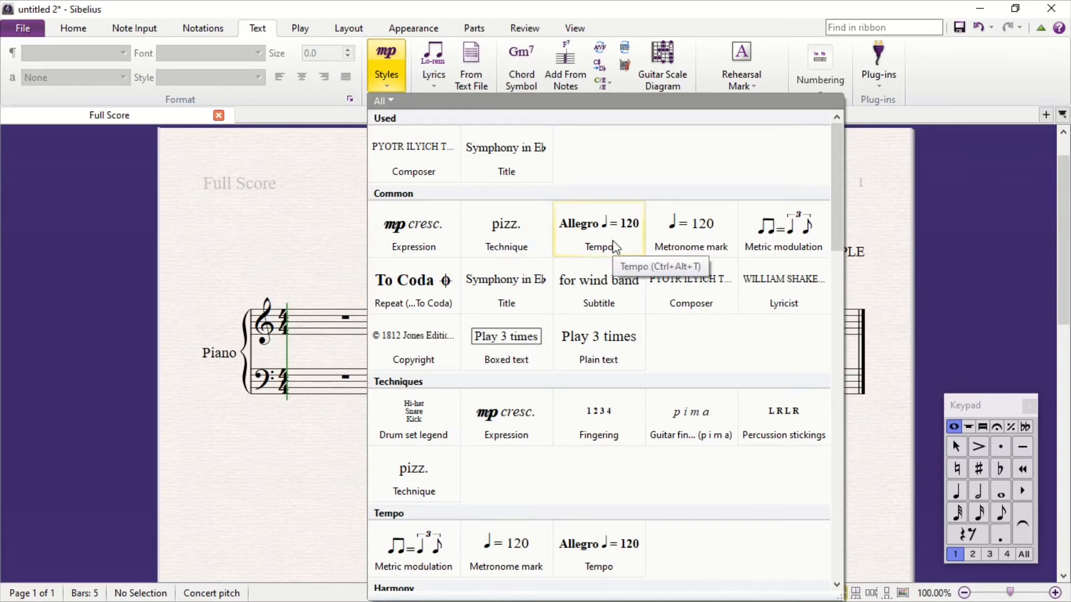
left_click(409, 247)
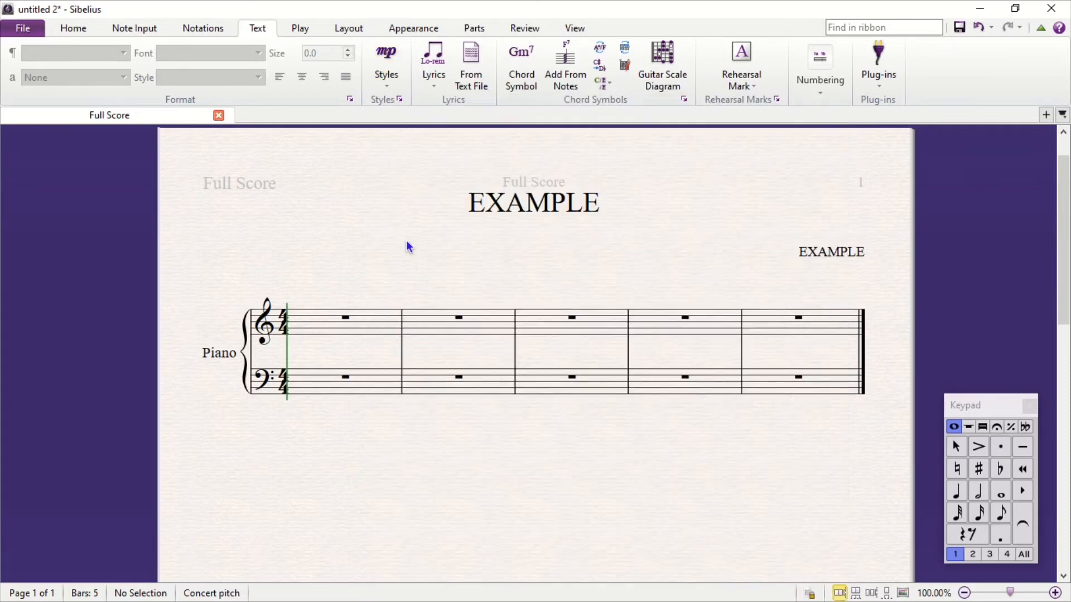
left_click(287, 351)
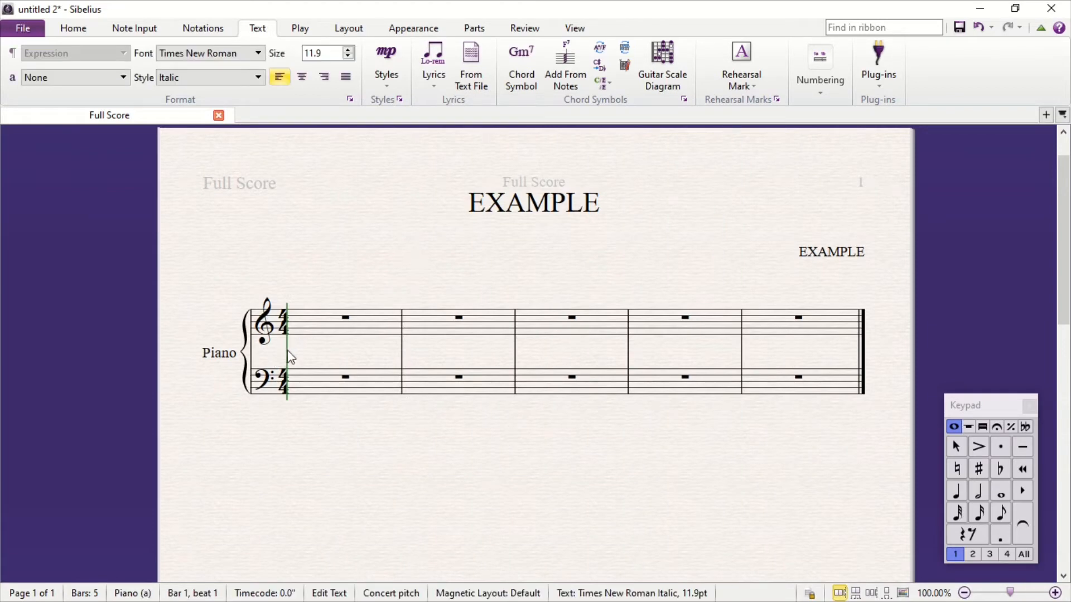
right_click(290, 357)
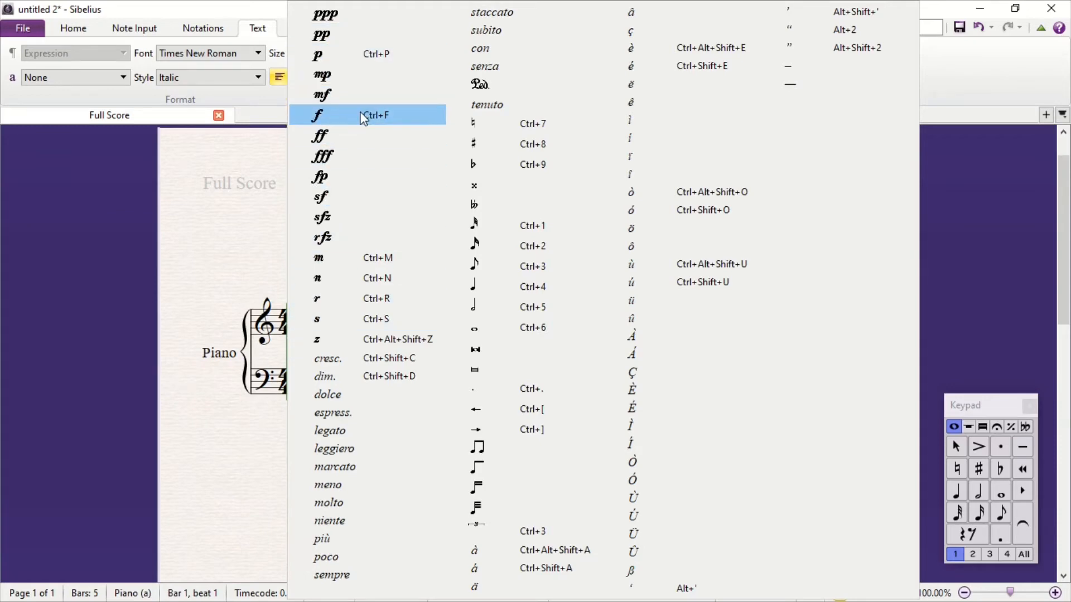
left_click(421, 115)
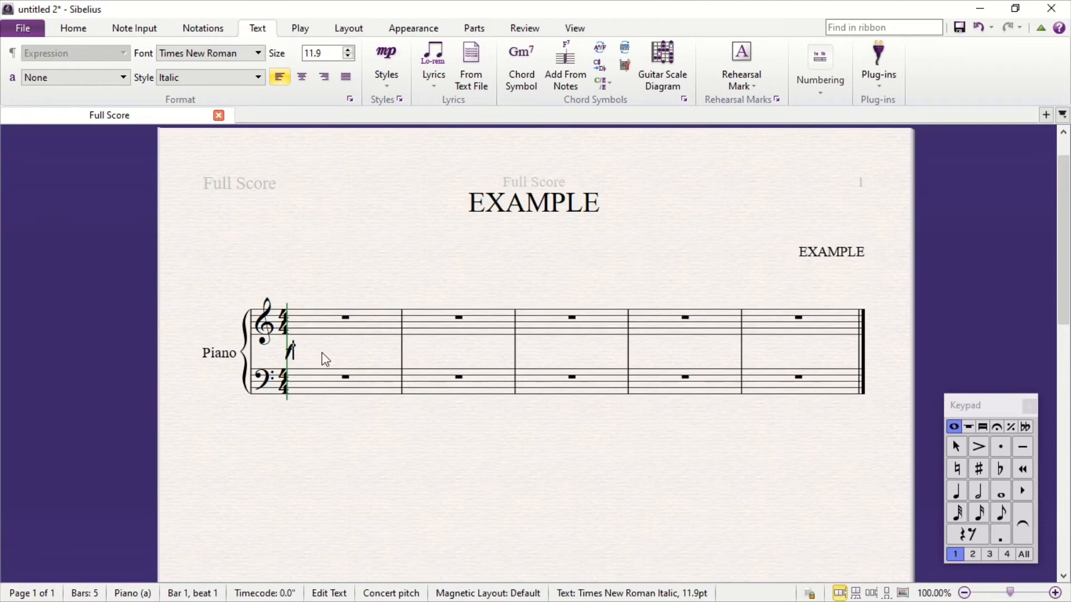
key("Escape")
key("Escape")
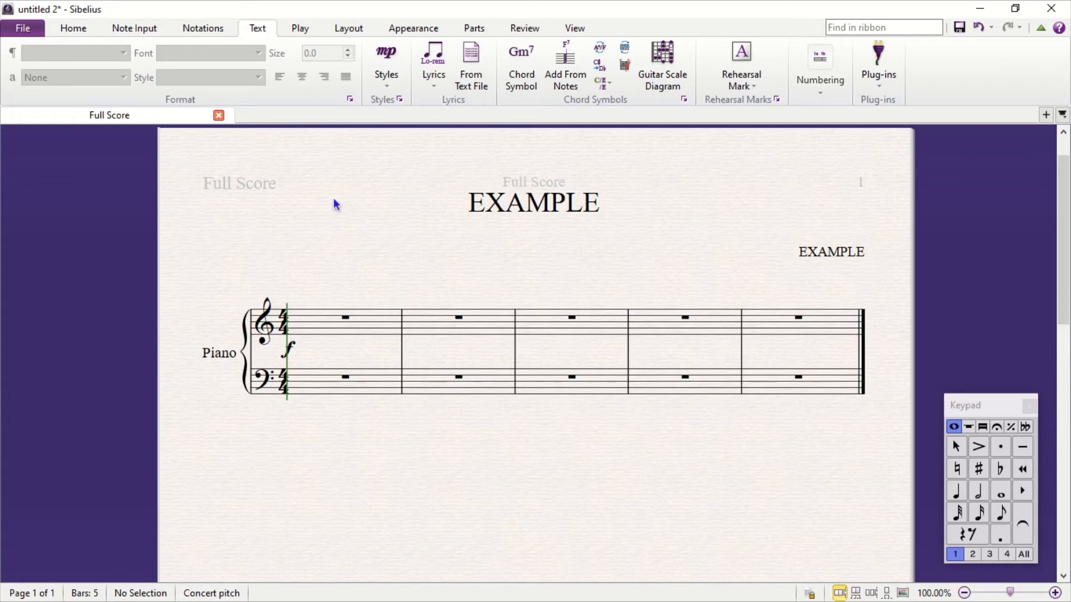
Review the predefined Expression words at bar 2 and the Technique words in bar 1, adding neither.
left_click(407, 345)
right_click(400, 348)
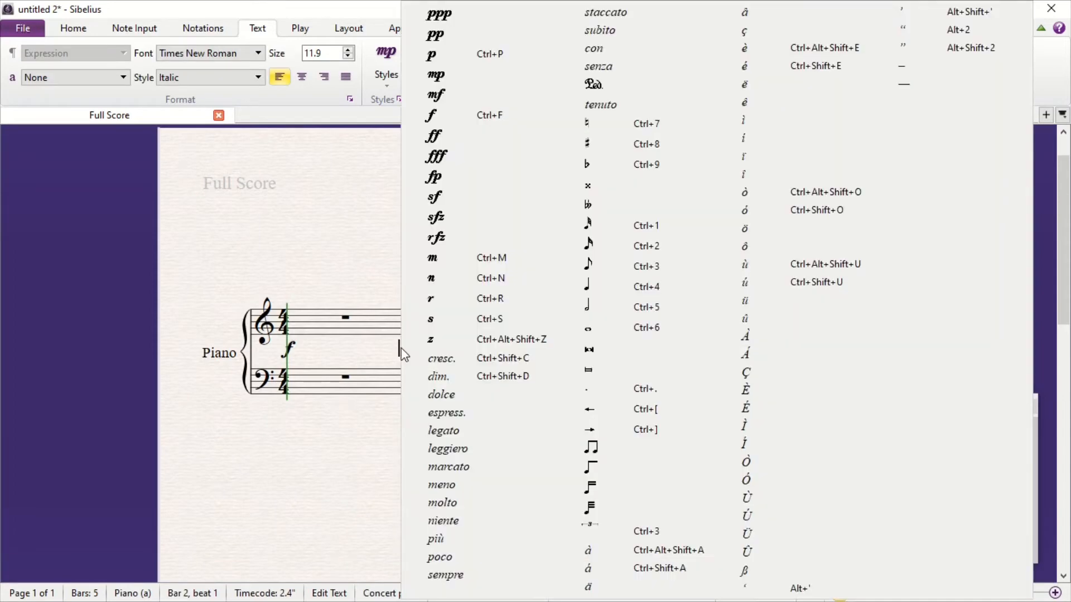
left_click(364, 247)
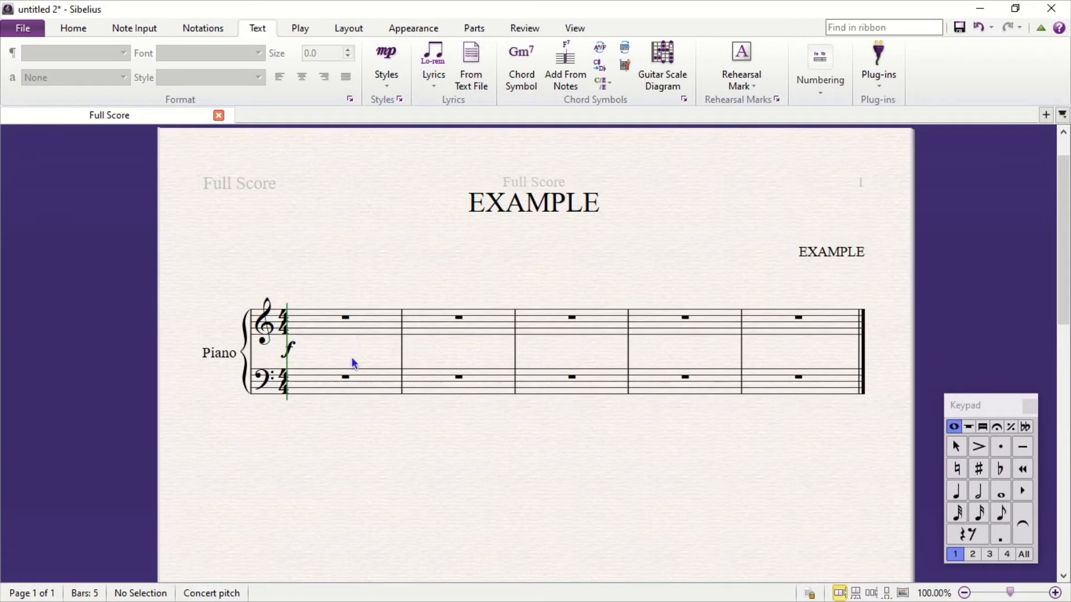
left_click(365, 358)
right_click(367, 356)
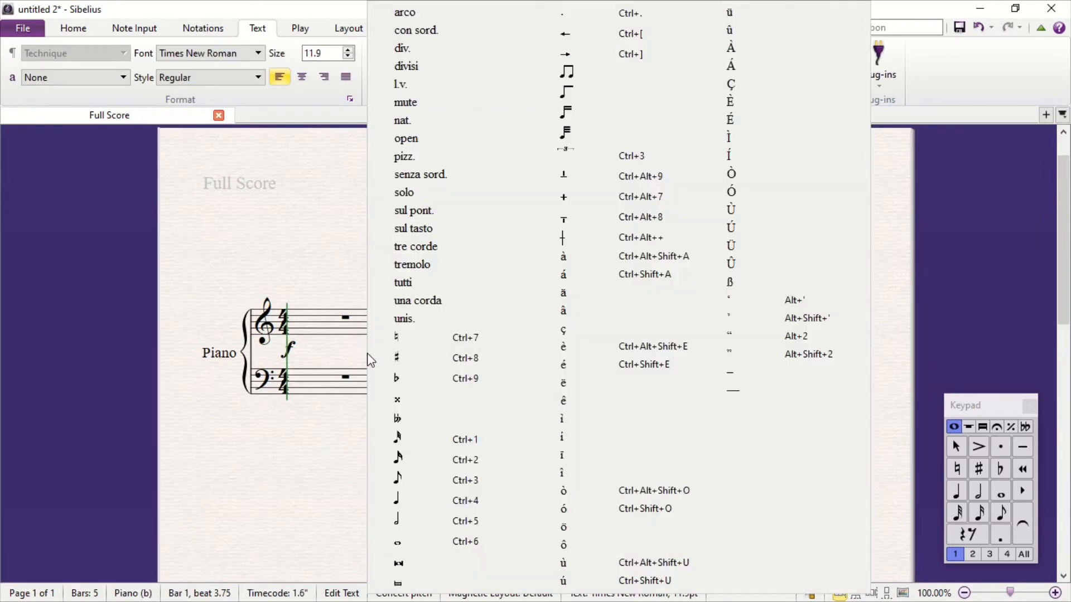
left_click(336, 276)
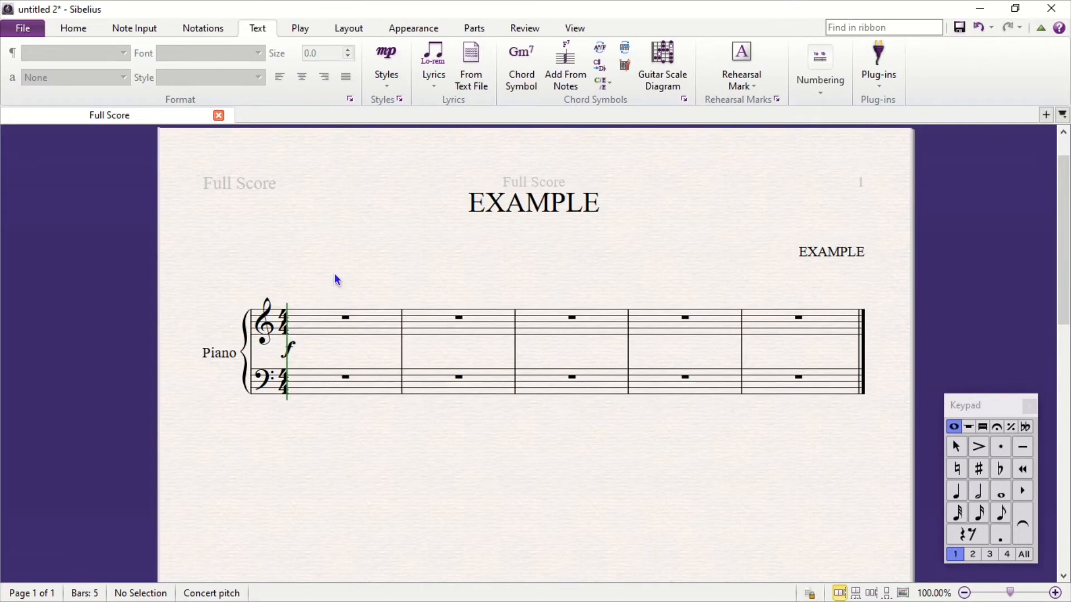
Start Tempo text above bar 1 and review the predefined tempo words without inserting one.
key("ctrl+alt+t")
left_click(296, 277)
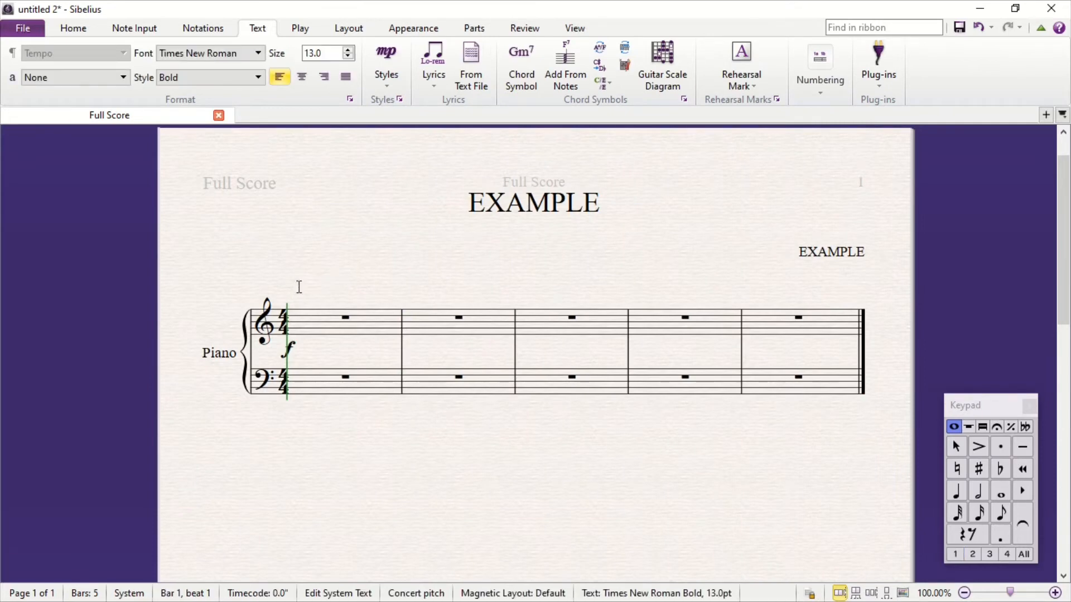
right_click(298, 285)
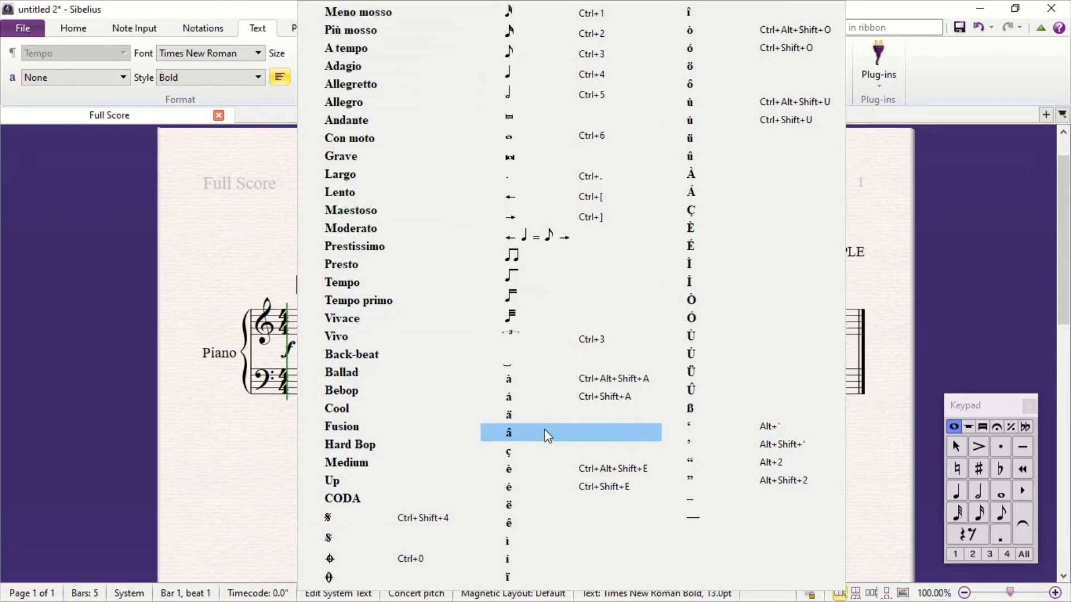
left_click(276, 257)
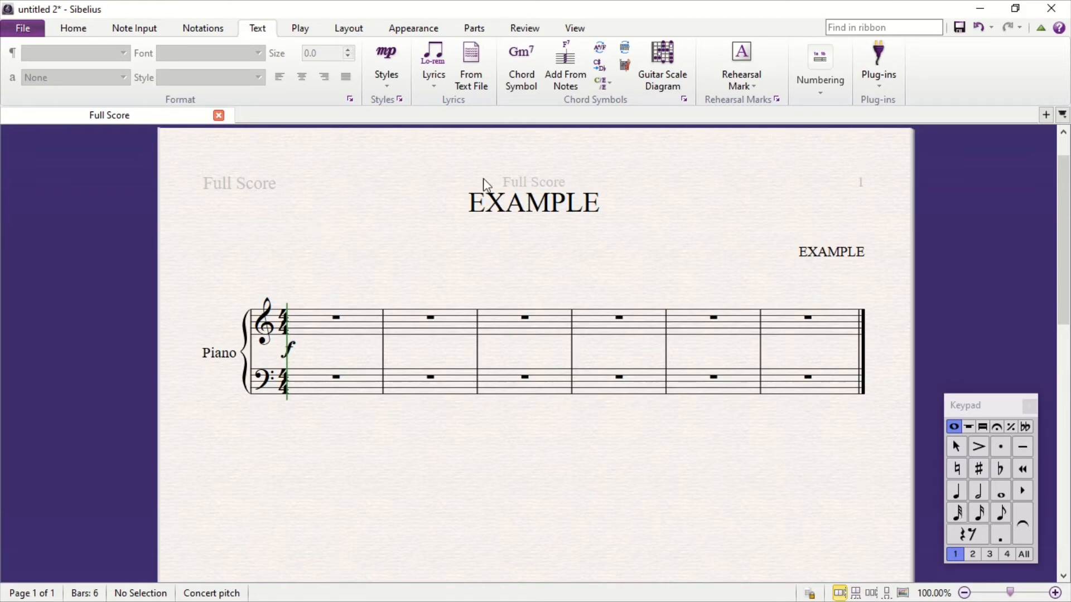
Add one bar at the end of the score and insert another single bar directly after bar 3.
left_click(685, 326)
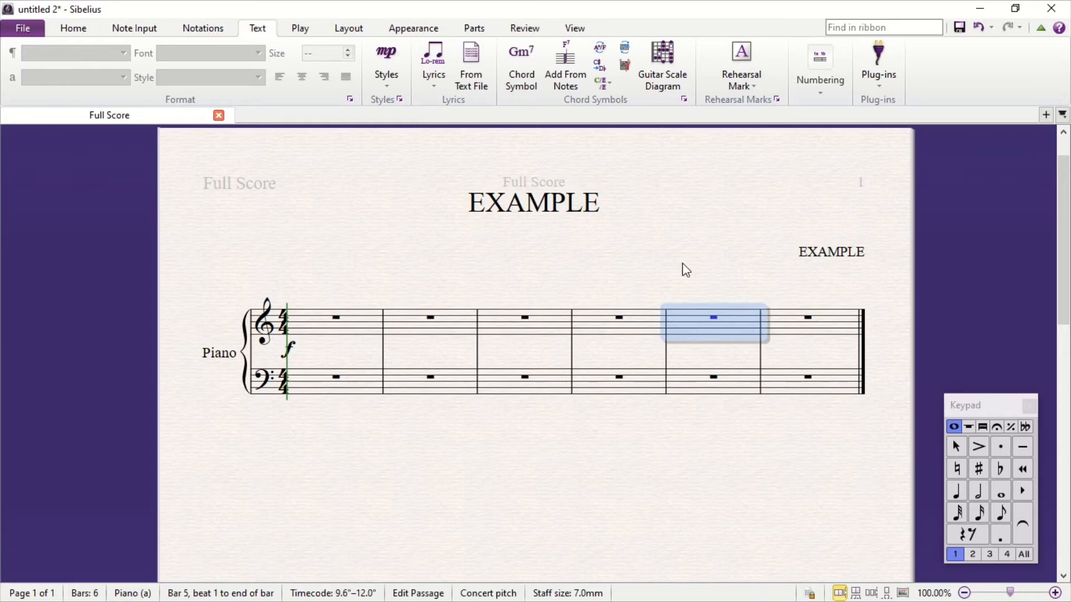
key("ctrl+b")
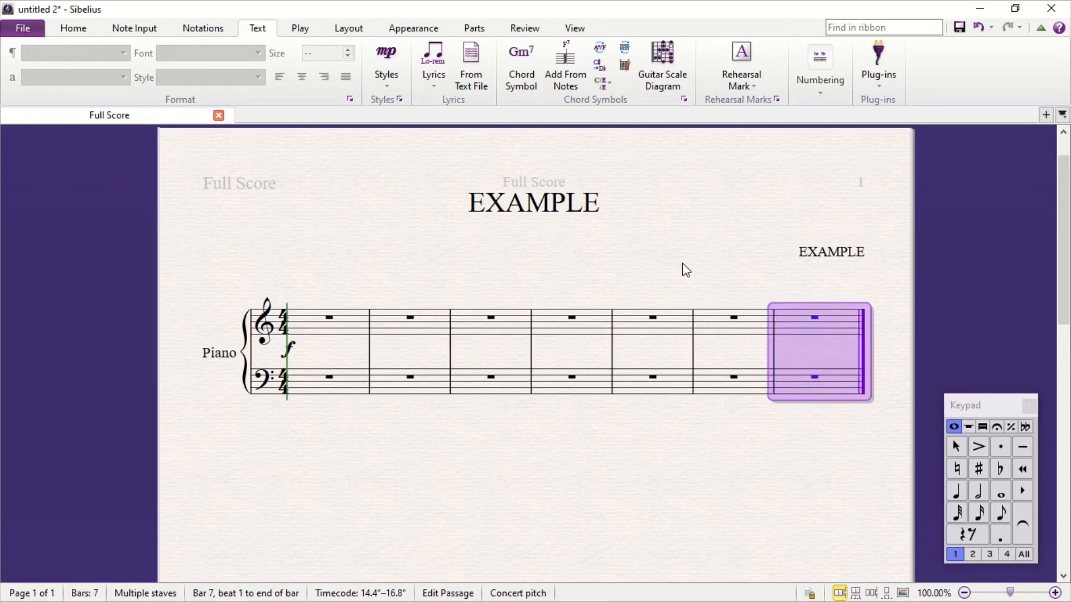
left_click(515, 324)
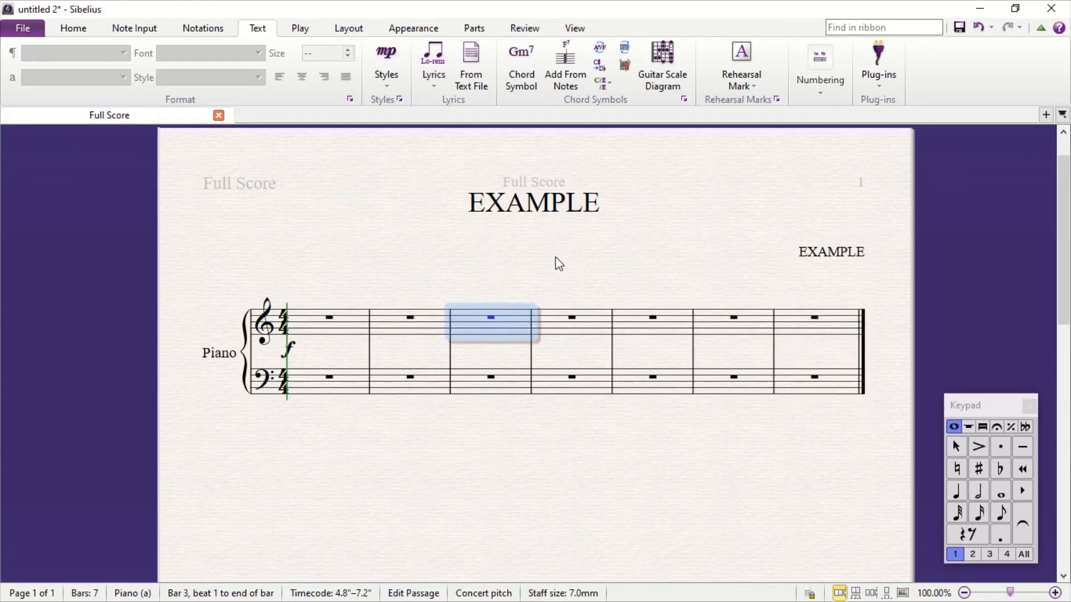
key("ctrl+shift+b")
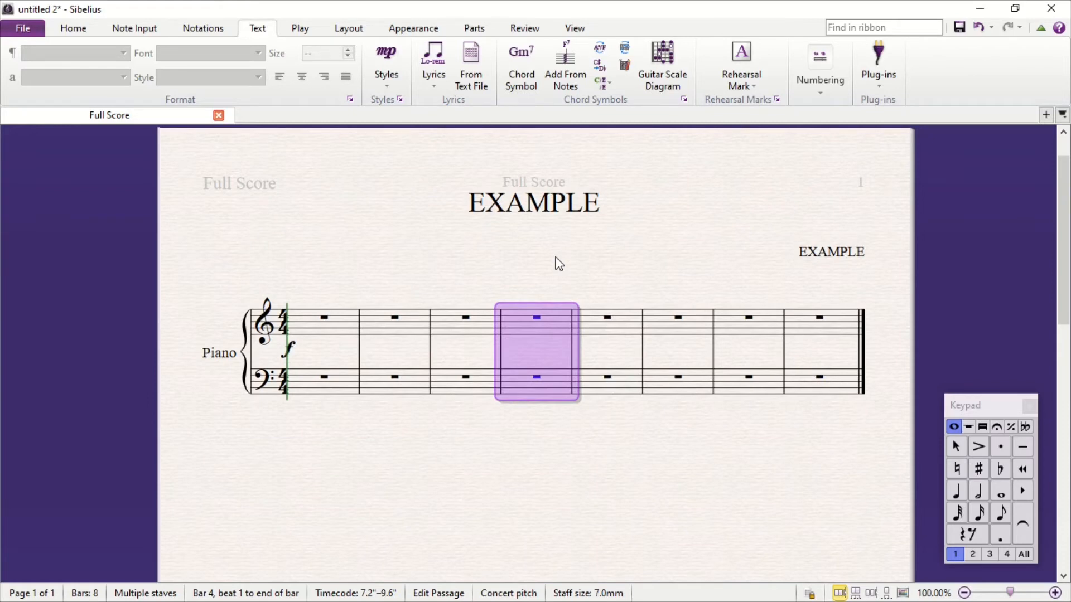
Delete bar 5 from the score, then delete the range of bars 2 to 6 from both piano staves.
key("Escape")
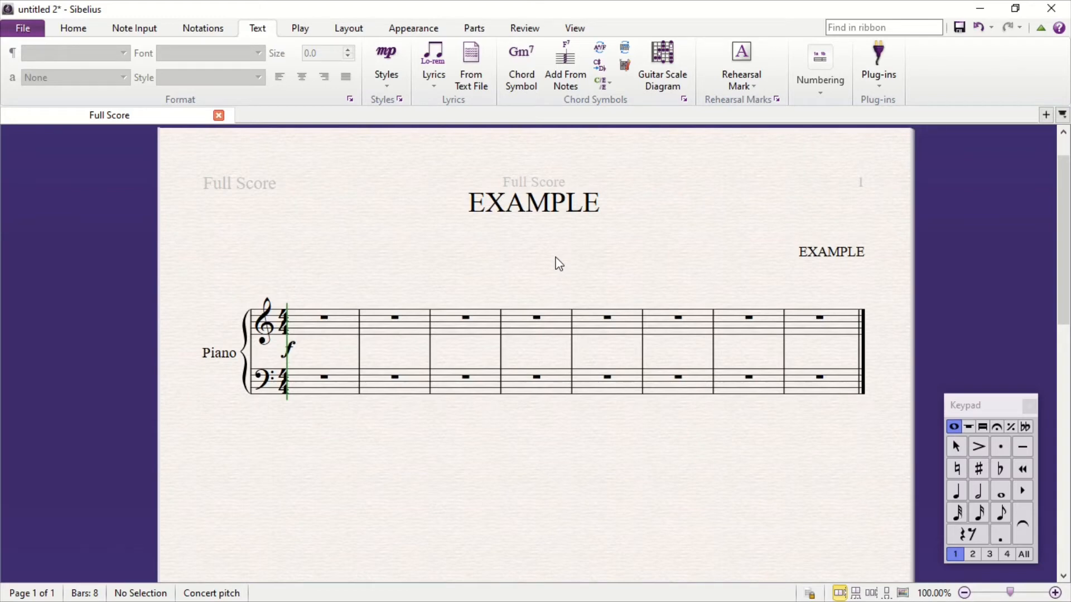
left_click(590, 319, "ctrl")
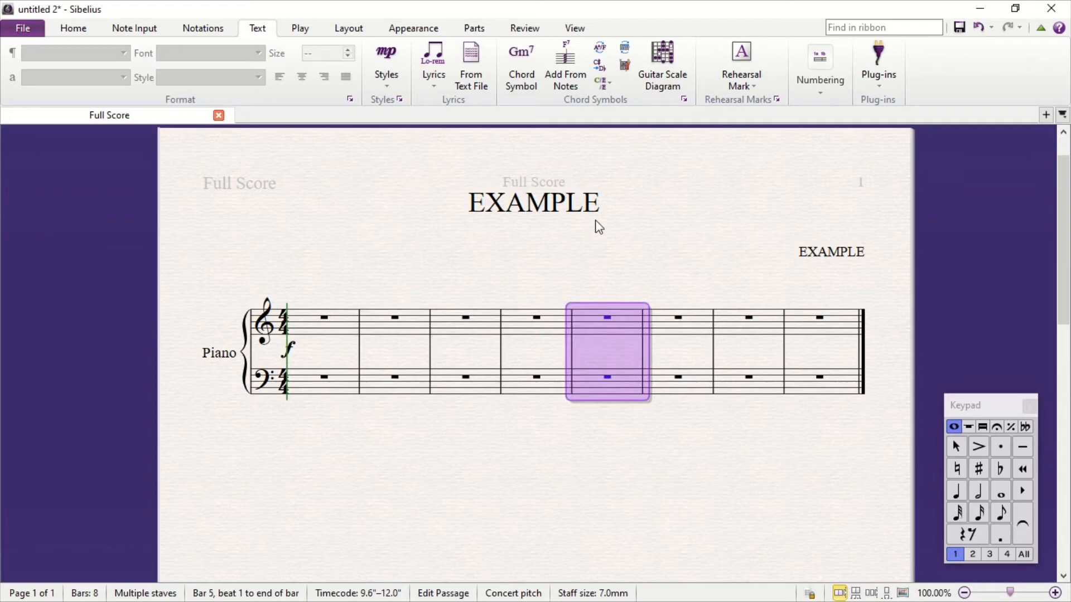
key("Delete")
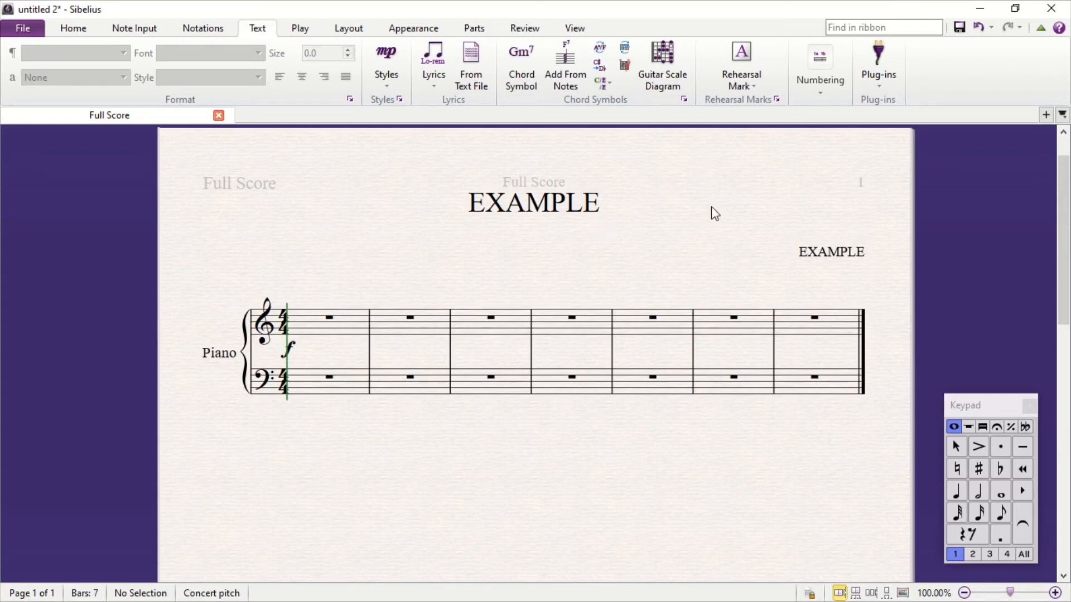
left_click(720, 327)
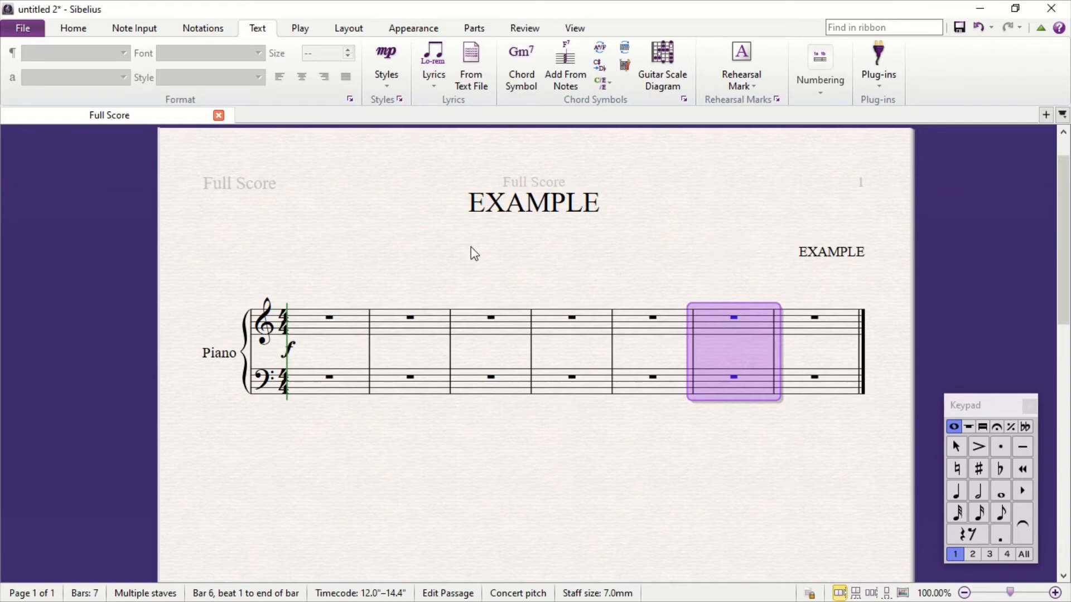
left_click(431, 323, "shift")
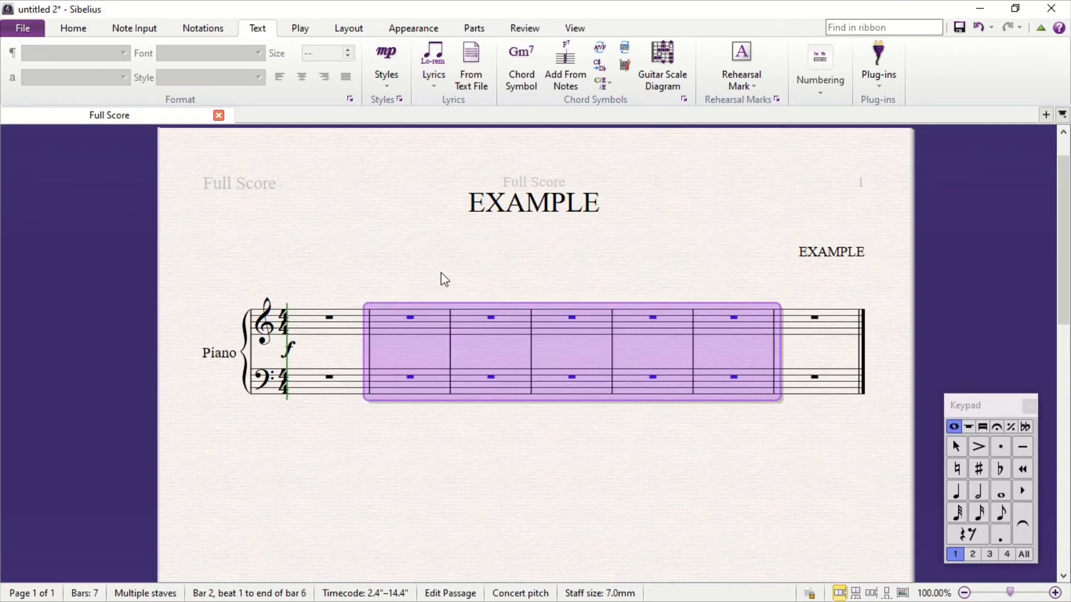
key("Delete")
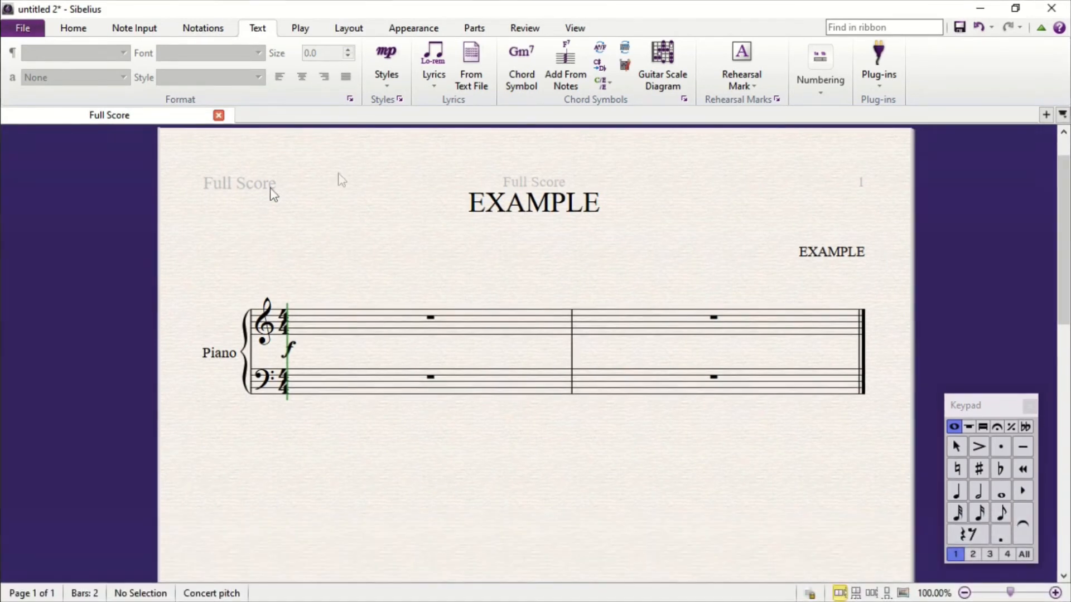
Show the Transport panel and view the available playback commands.
left_click(574, 28)
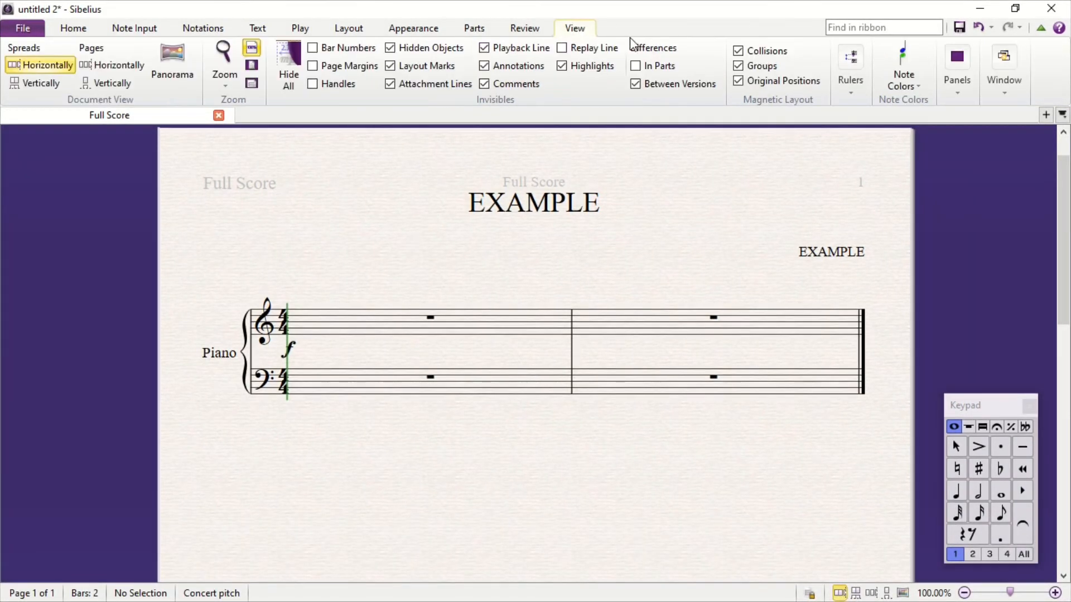
left_click(964, 85)
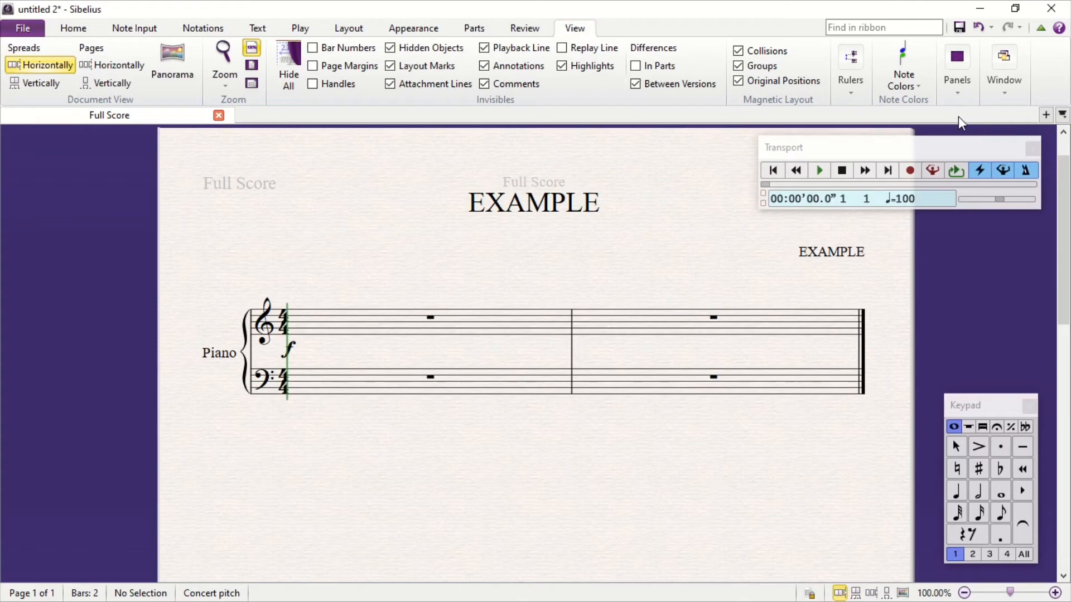
left_click(301, 28)
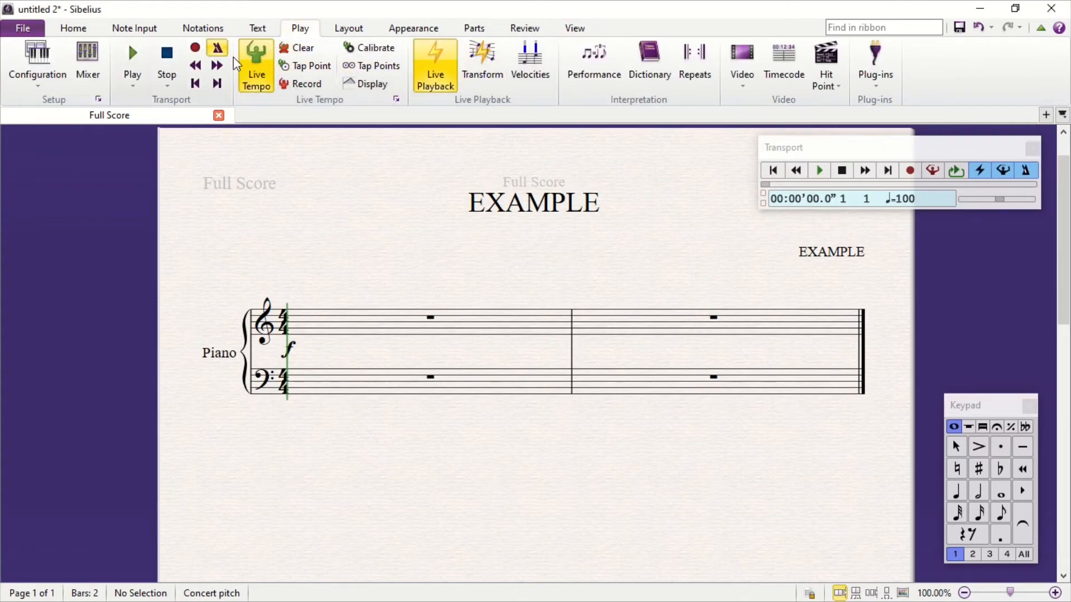
Display the Mixer panel to view the instrument and effects faders, and close it again.
left_click(575, 29)
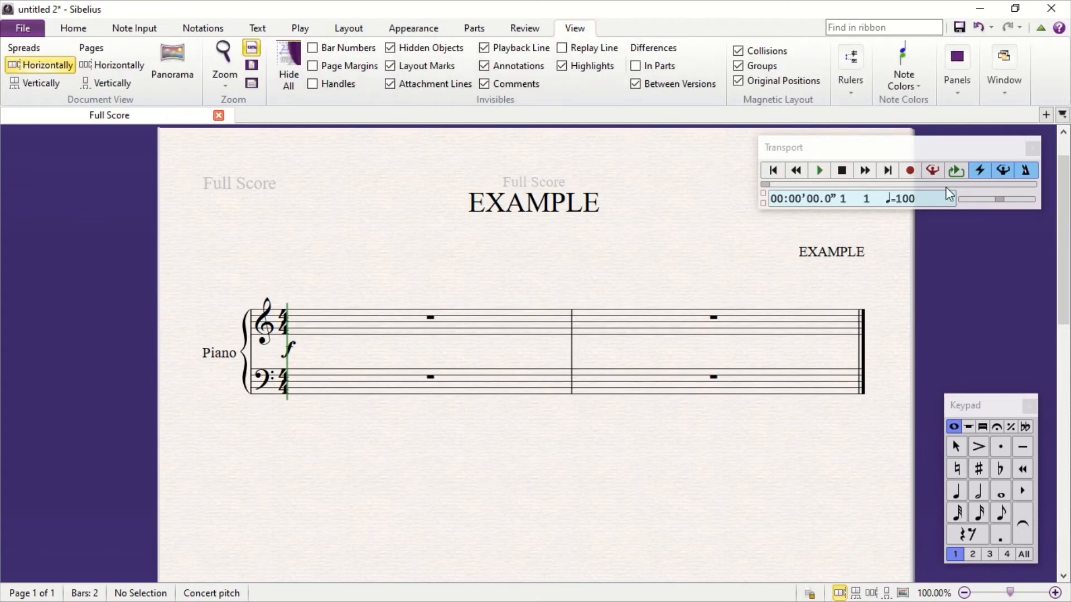
left_click(966, 89)
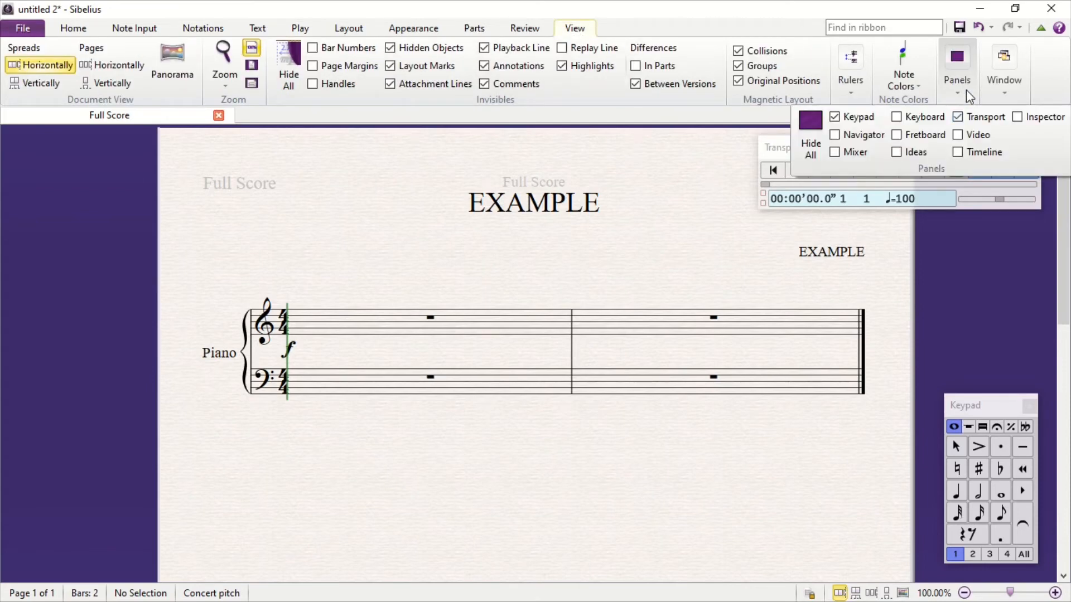
left_click(853, 154)
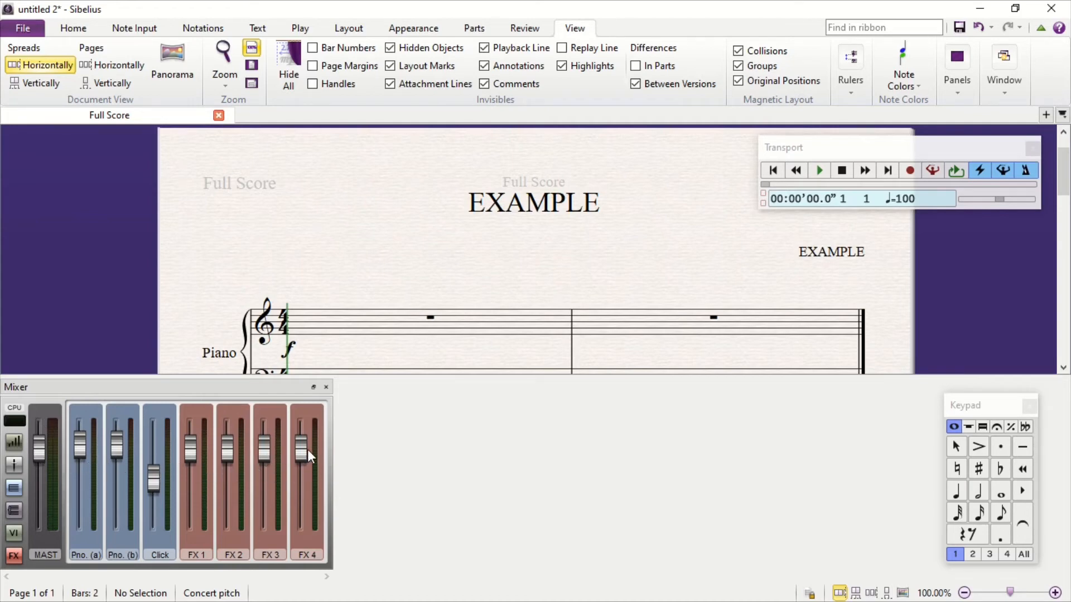
left_click(326, 388)
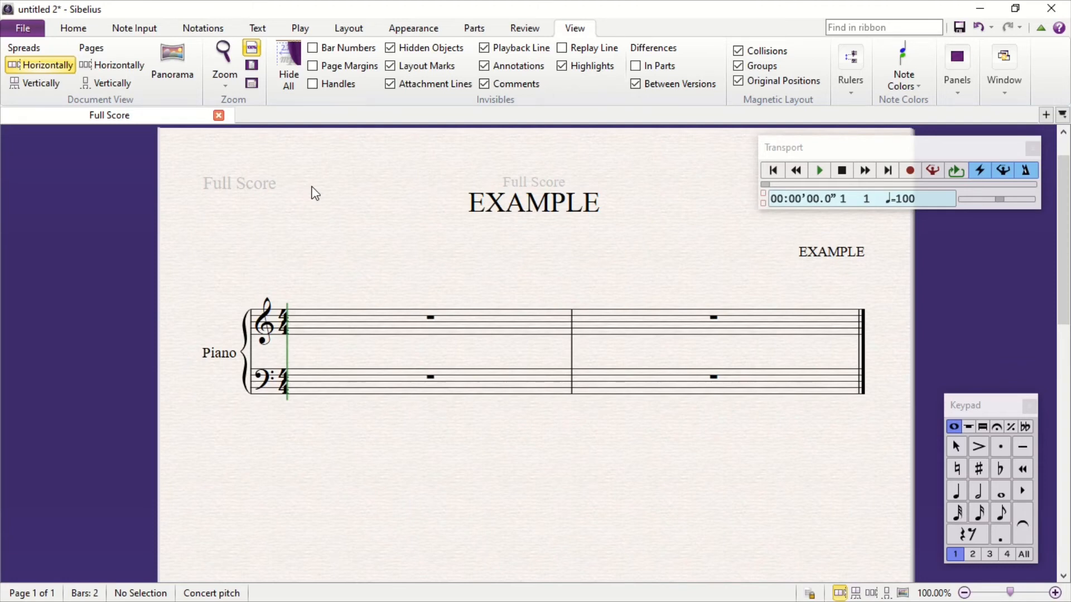
Enter a quarter-note A4 on beat 1 of bar 1 in the treble staff.
left_click(366, 323)
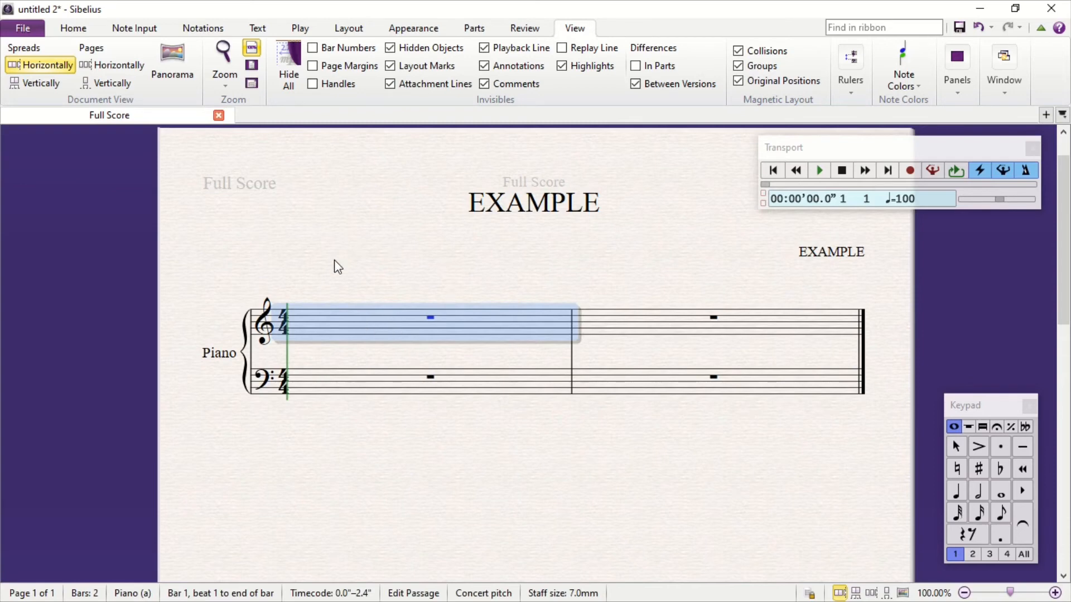
key("a")
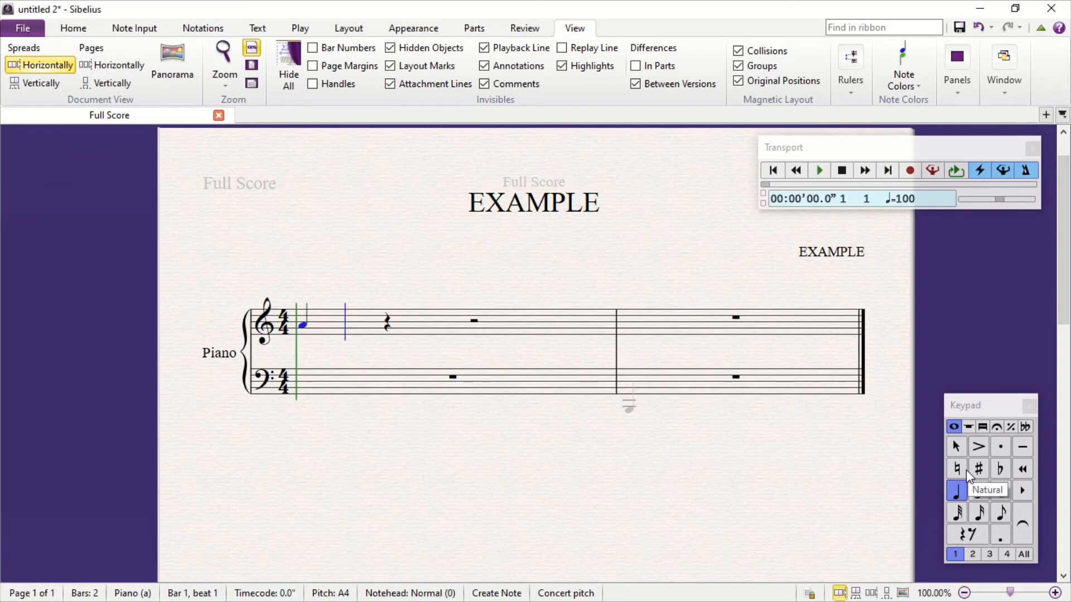
left_click(353, 209)
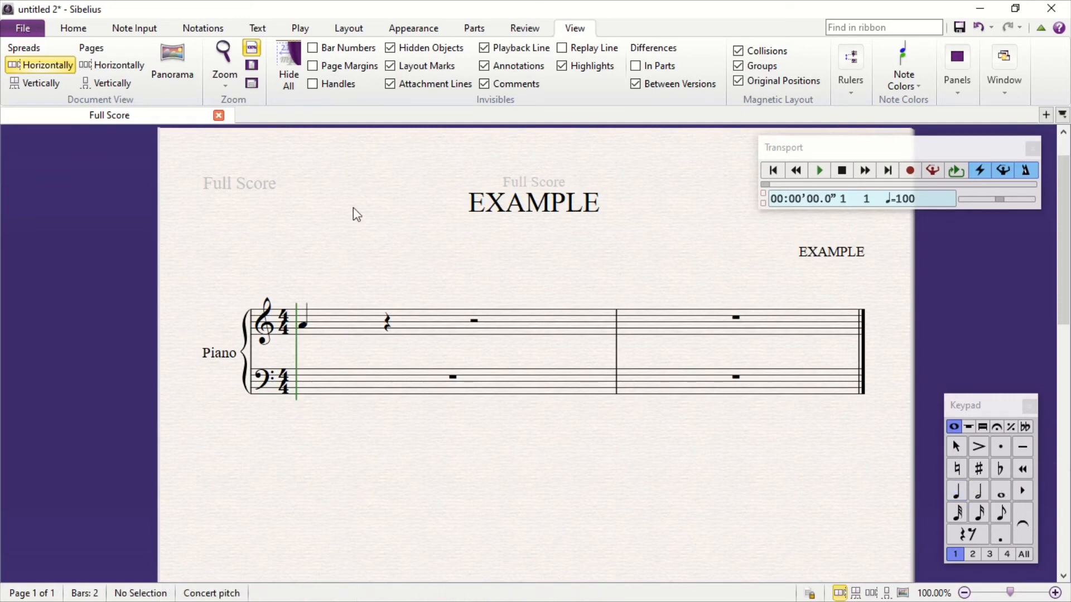
left_click(302, 324)
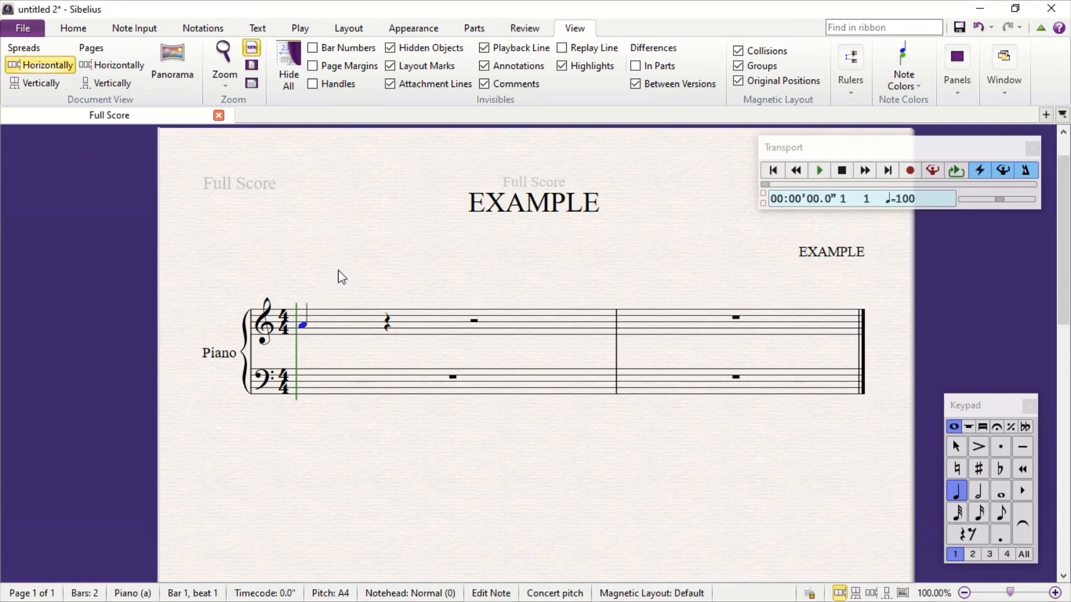
key("Escape")
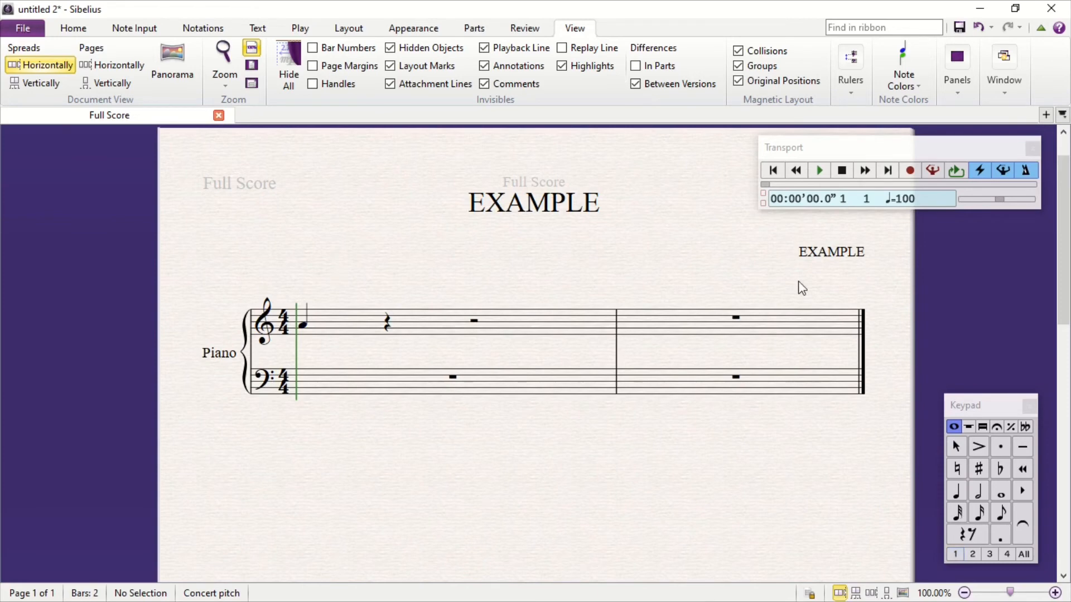
Place a quarter-note F4 on beat 2 of bar 1 in the treble staff and leave note input.
left_click(959, 493)
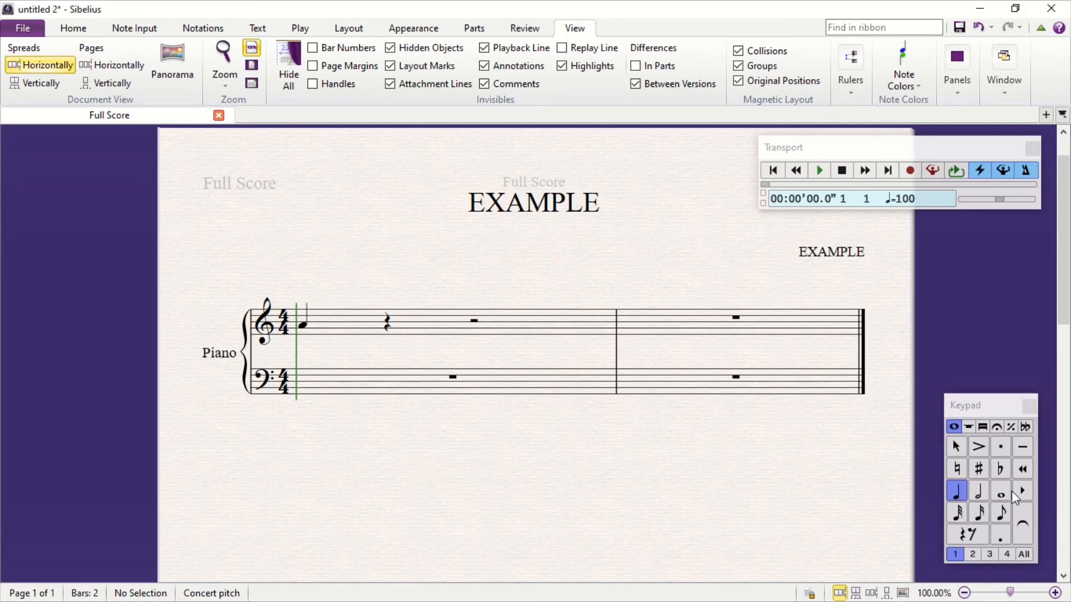
left_click(397, 328)
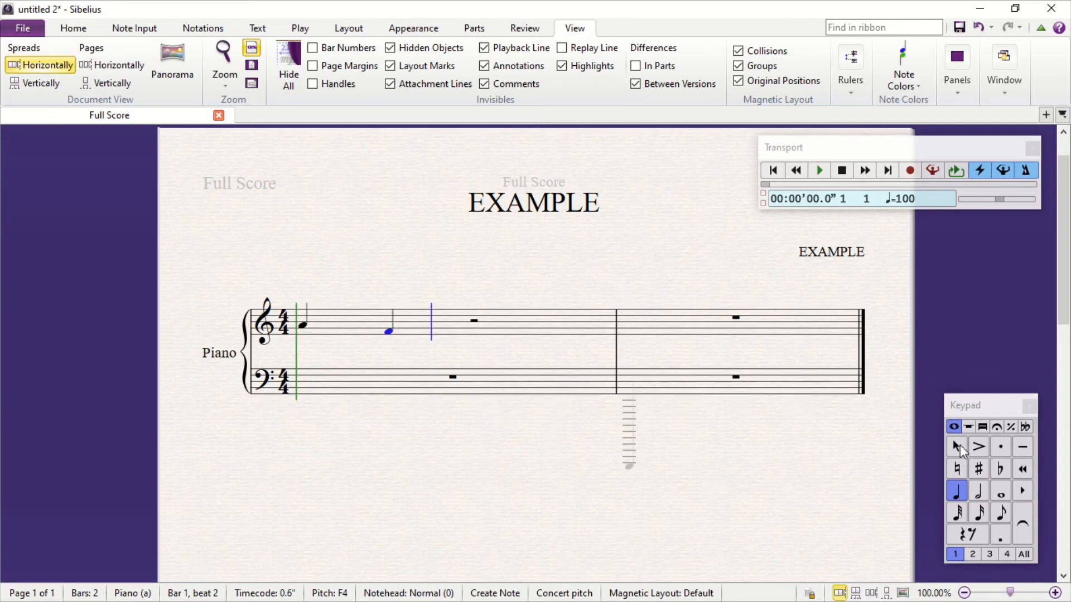
left_click(956, 448)
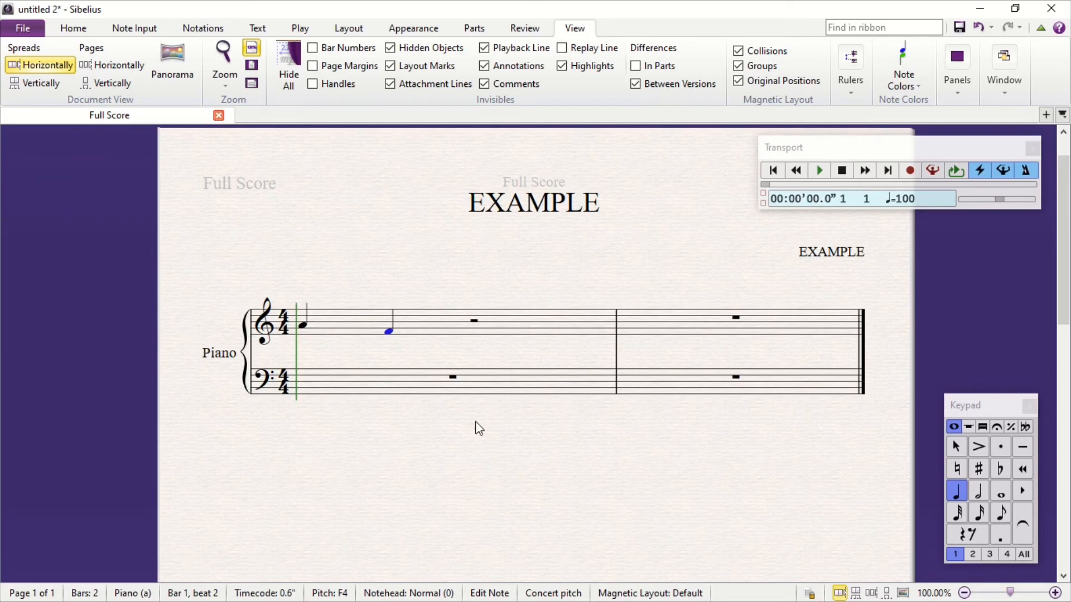
key("Escape")
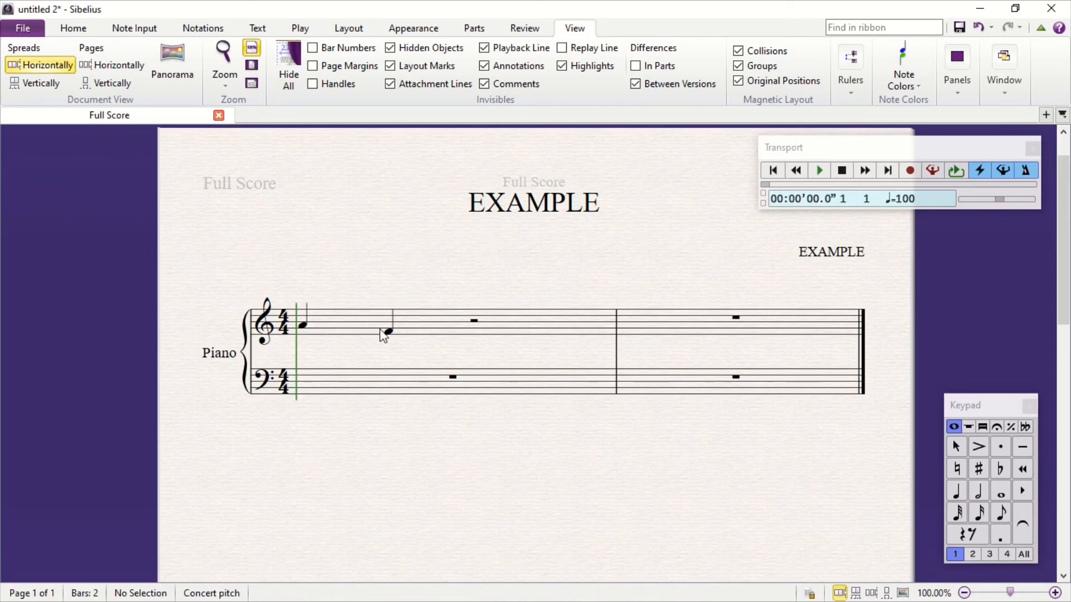
mouse_move(387, 333)
left_mouse_down()
mouse_move(390, 310)
mouse_move(393, 333)
left_mouse_up()
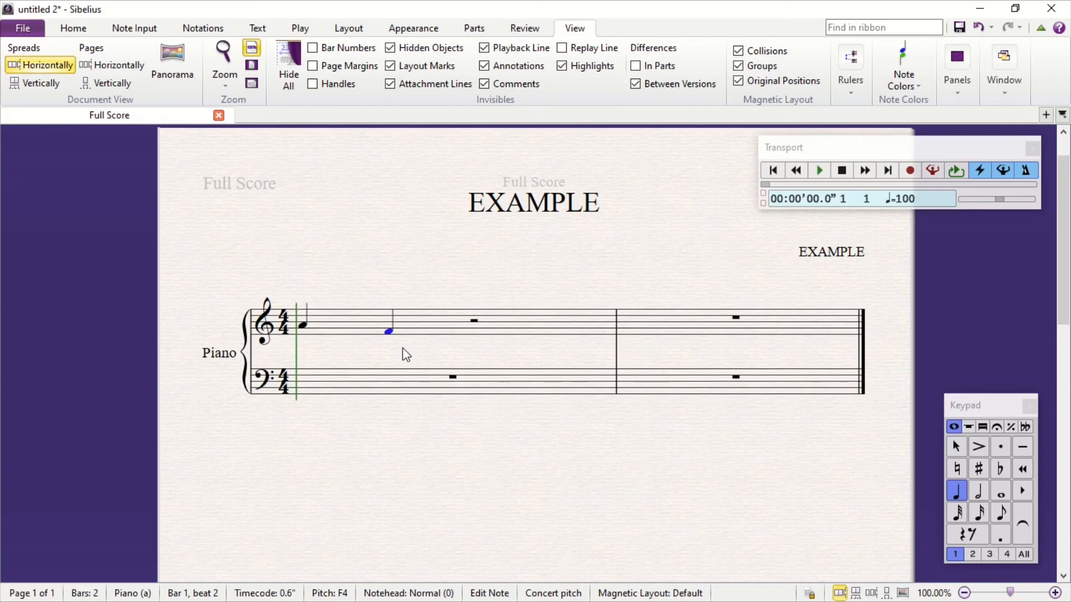
key("Escape")
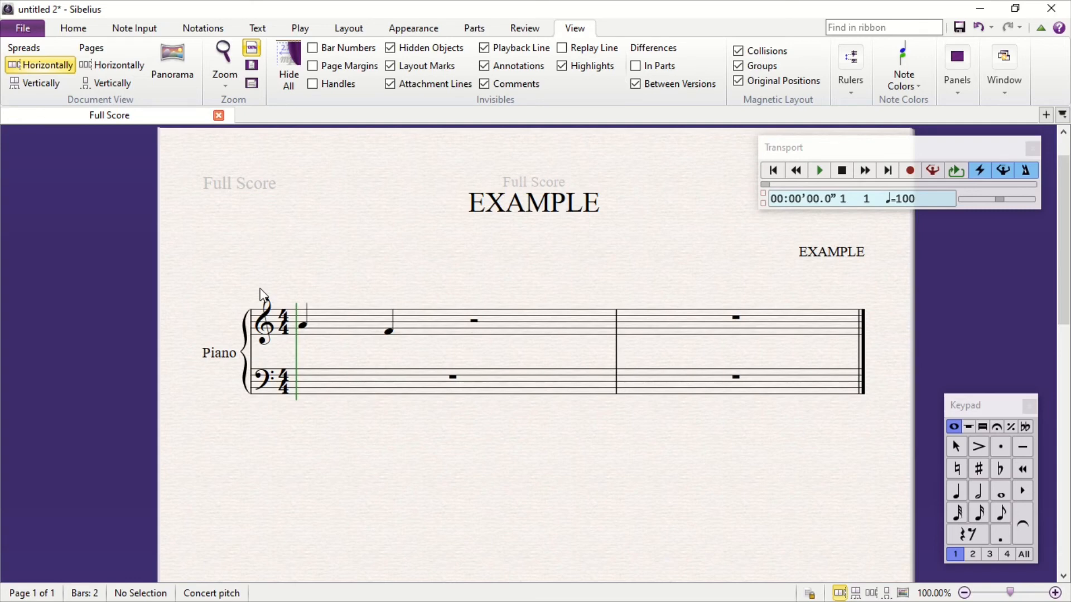
Find new MIDI input devices in the Input Devices preferences and keep the Piaggero keyboard switched on for use.
left_click(148, 28)
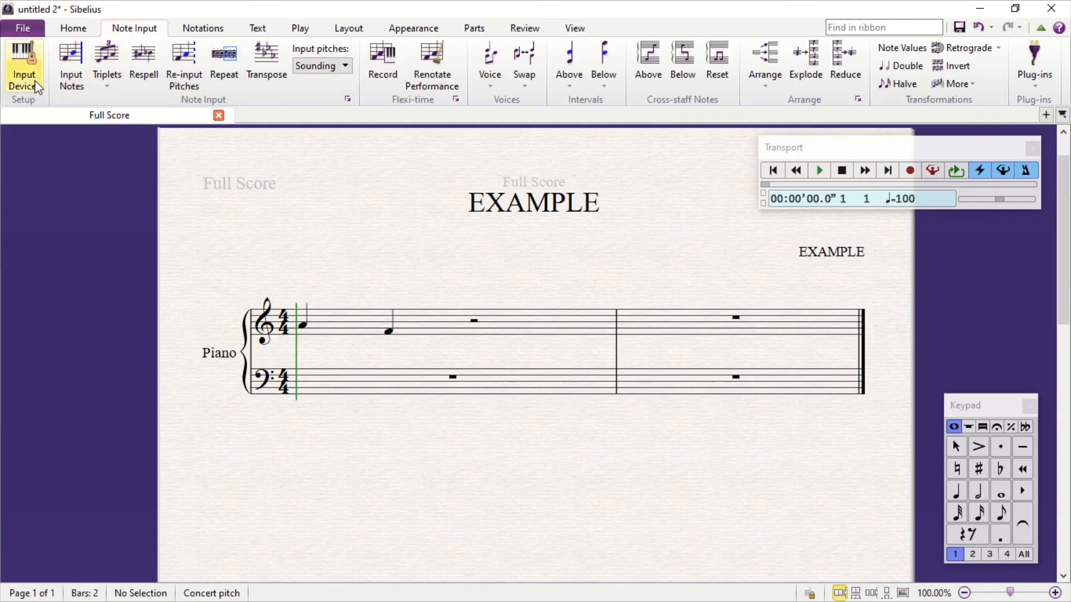
left_click(36, 87)
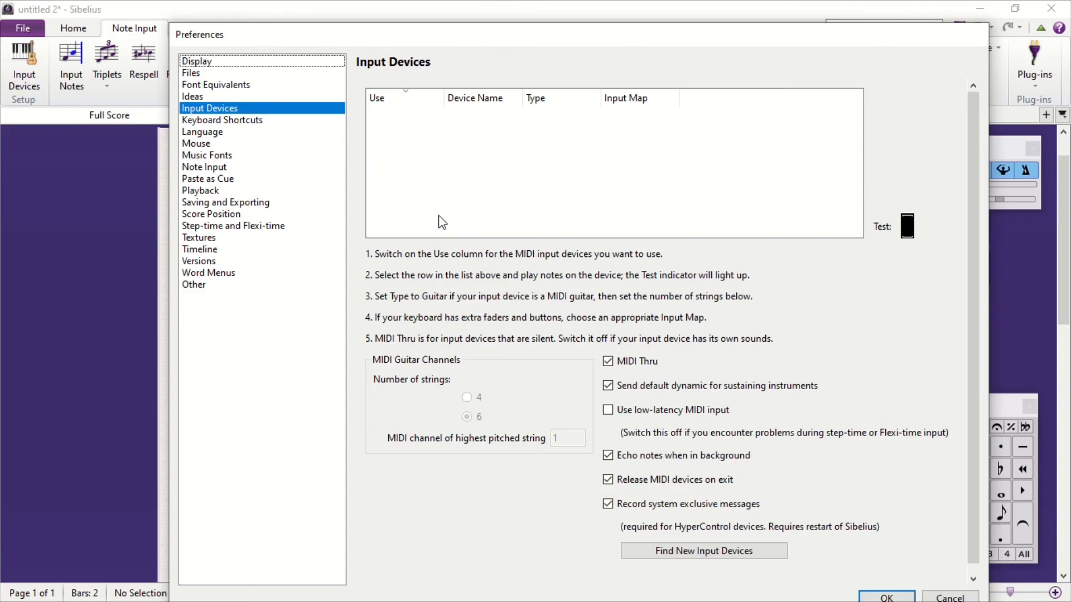
left_click(747, 554)
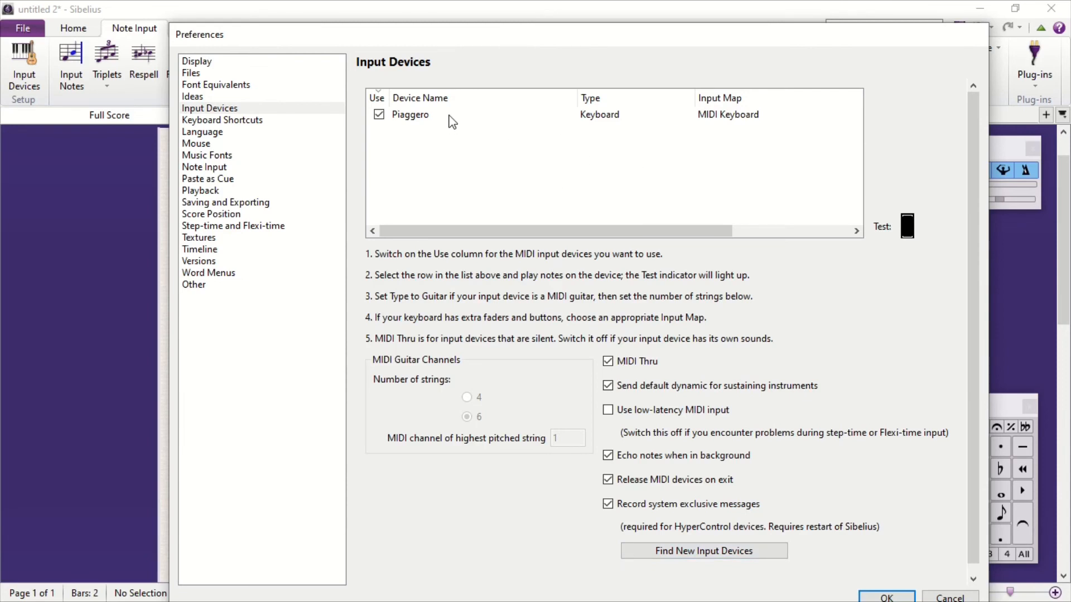
left_click(410, 117)
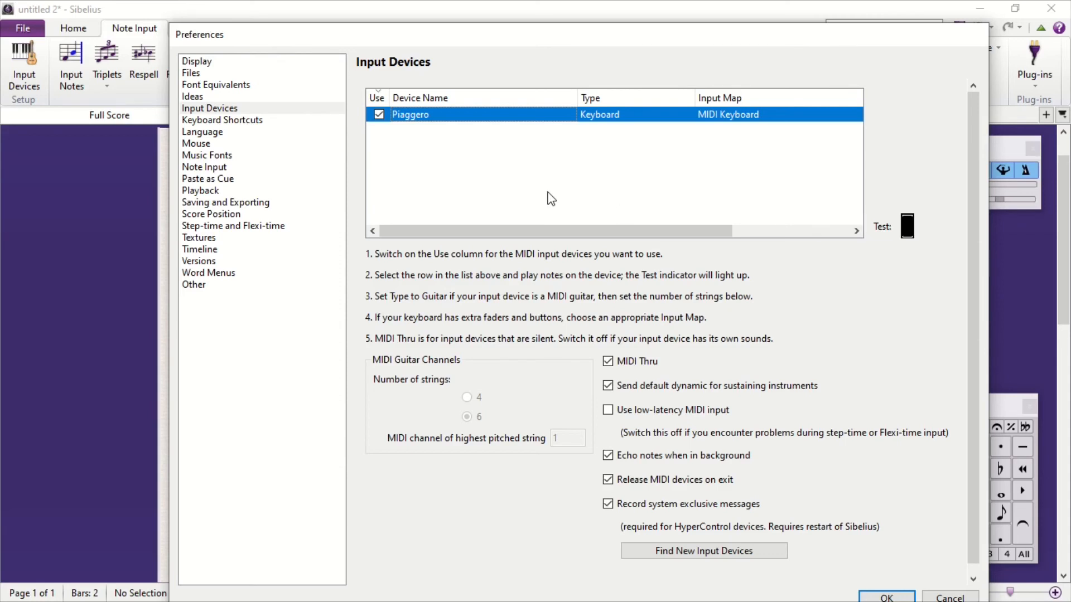
left_click(379, 115)
left_click(380, 114)
left_click(891, 598)
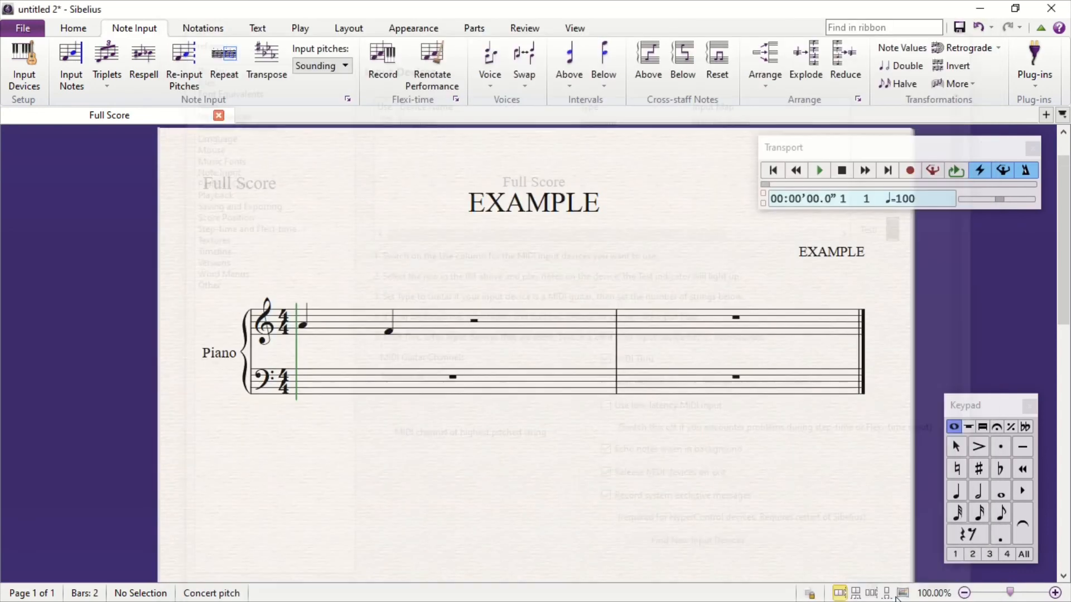
Replace the half rest on beat 3 of bar 1 in the treble staff with a half-note middle C.
left_click(476, 323)
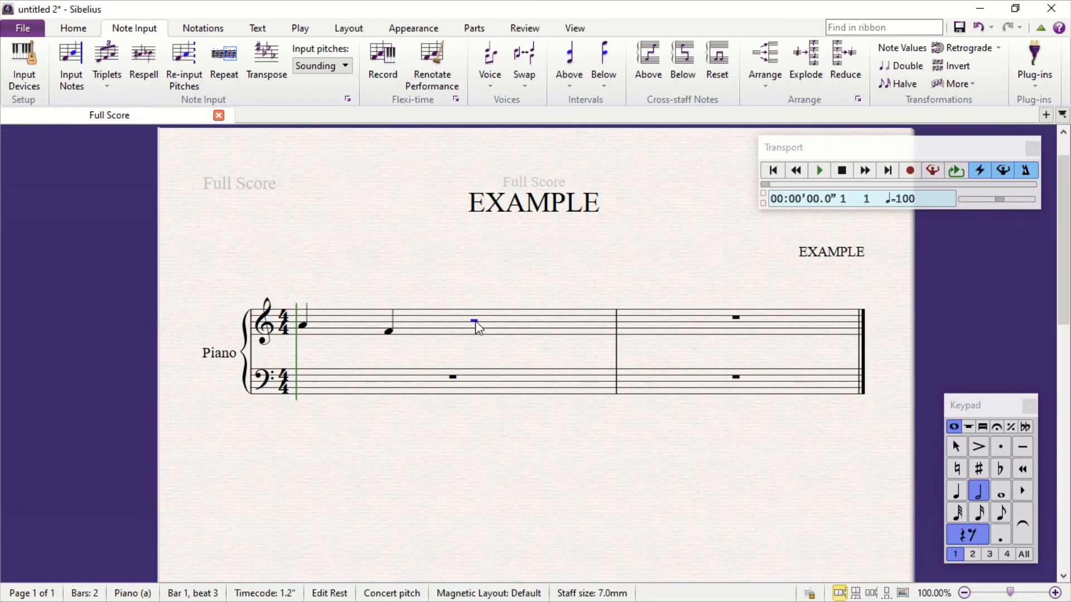
key("c")
key("Escape")
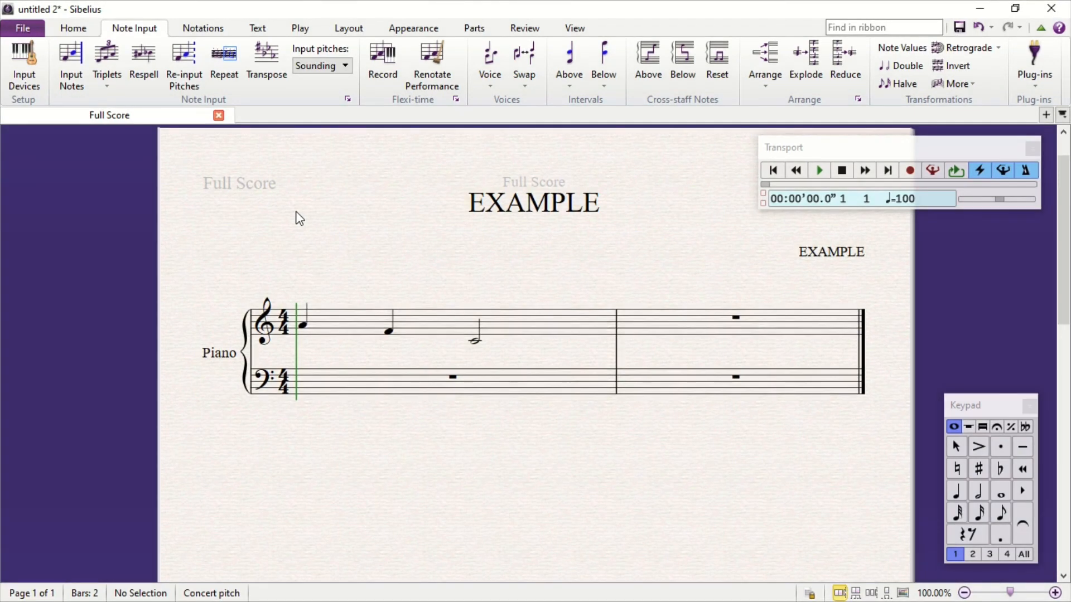
Open the PDF export options for the score and view the choices for score and parts.
left_click(29, 30)
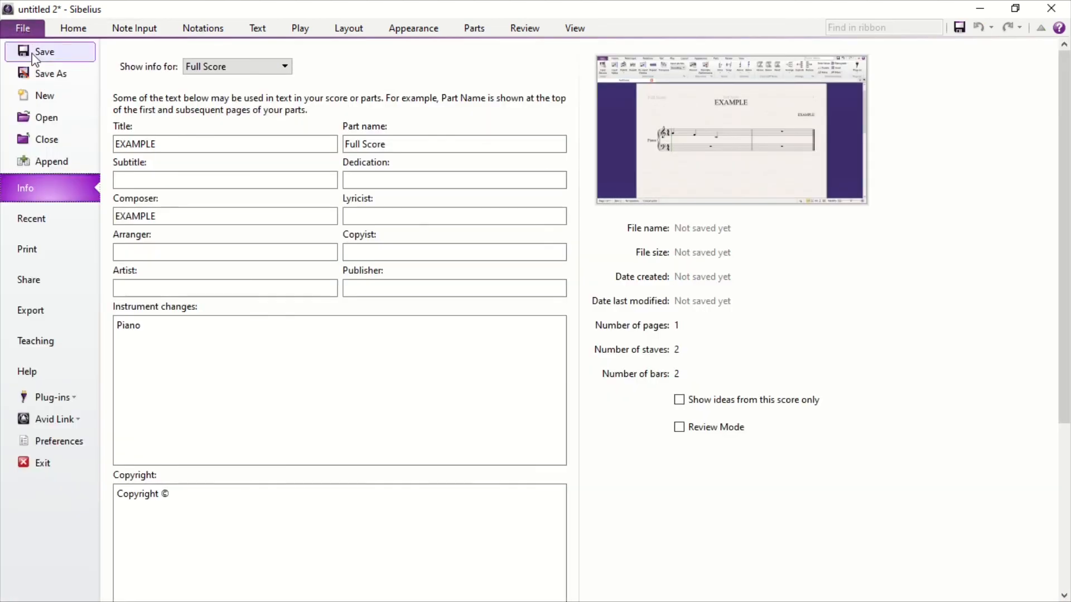
left_click(39, 313)
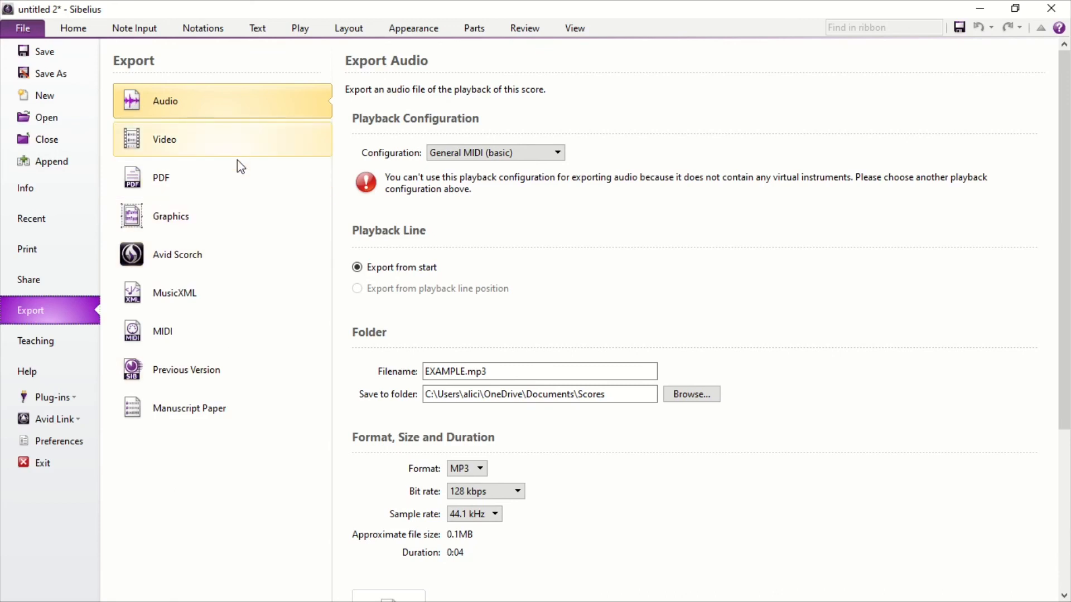
left_click(240, 179)
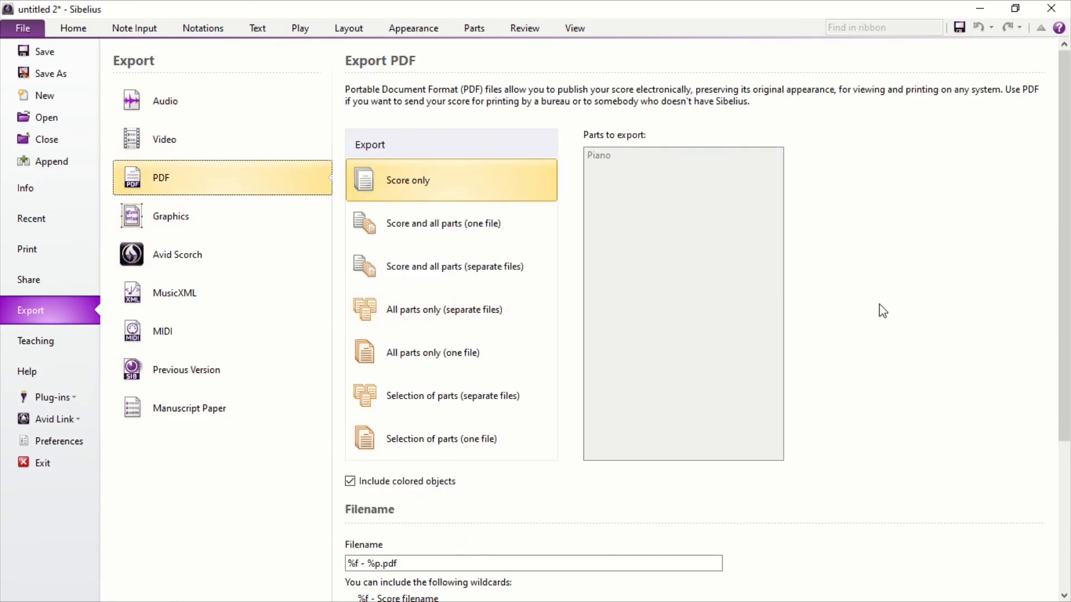